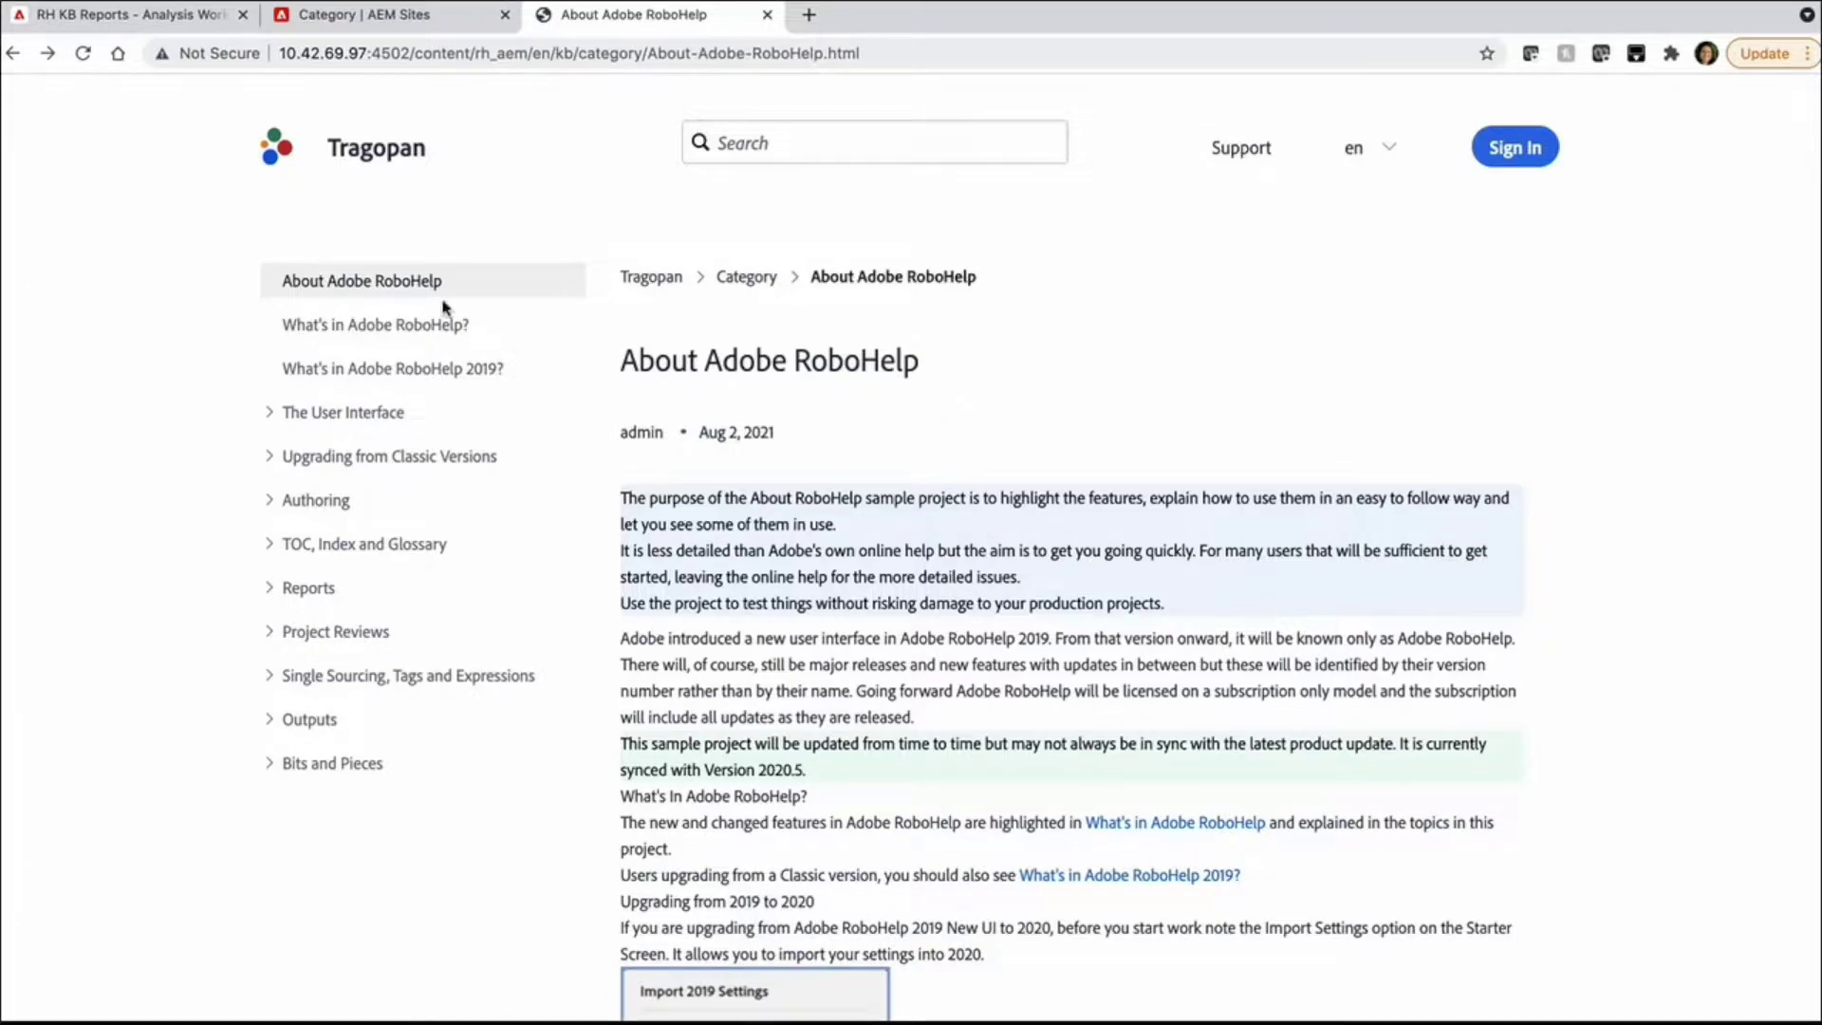
- Browse the What's in Adobe RoboHelp articles, then open The User Interface category page
click(421, 333)
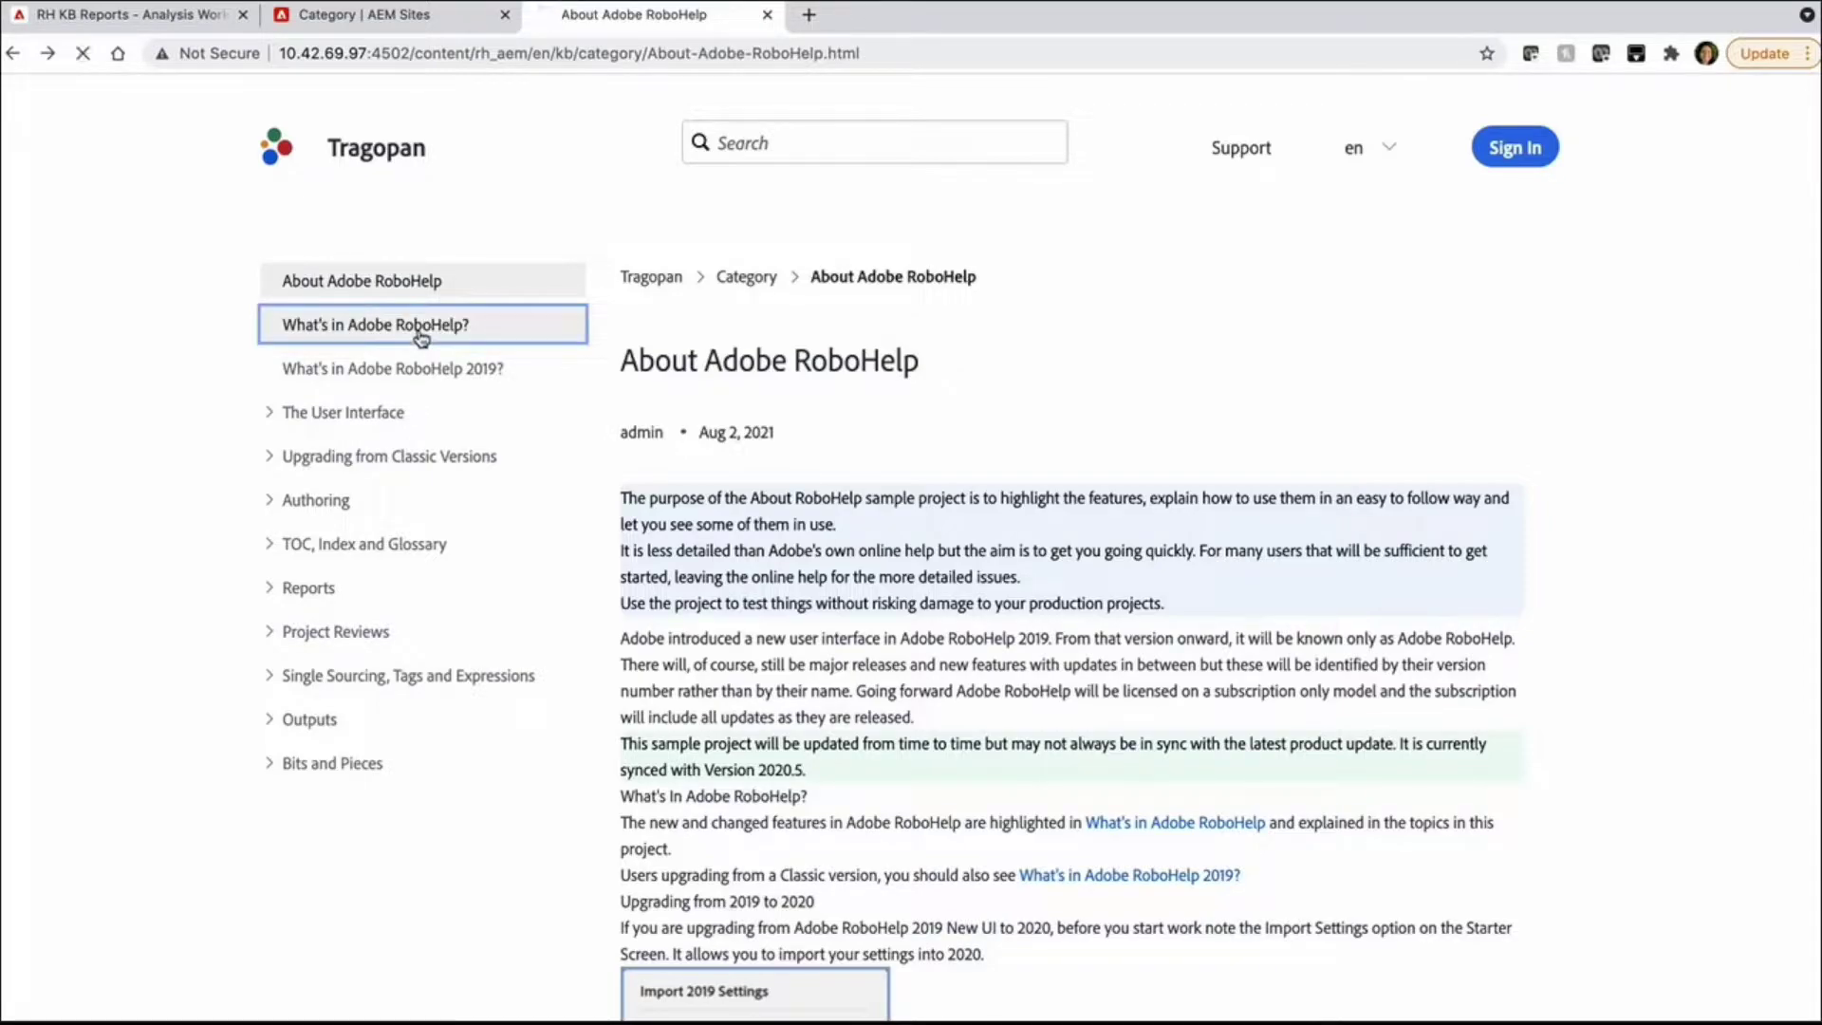
click(424, 379)
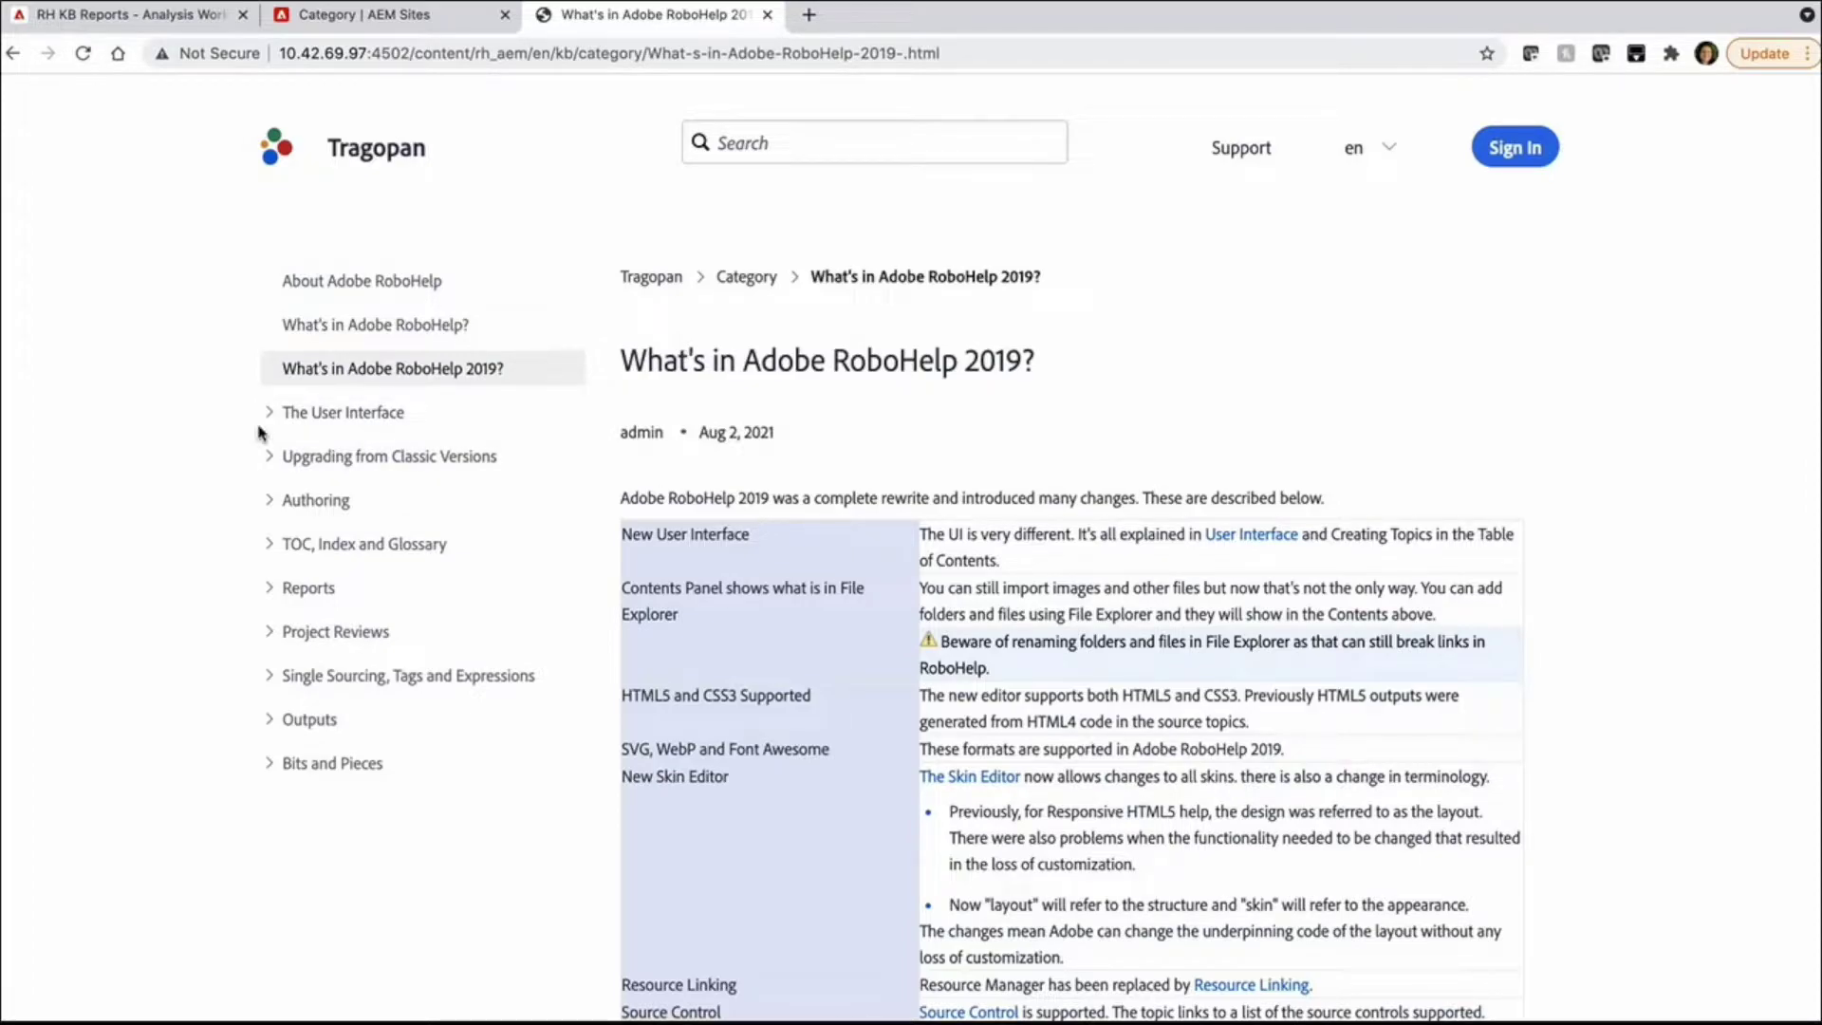
click(369, 419)
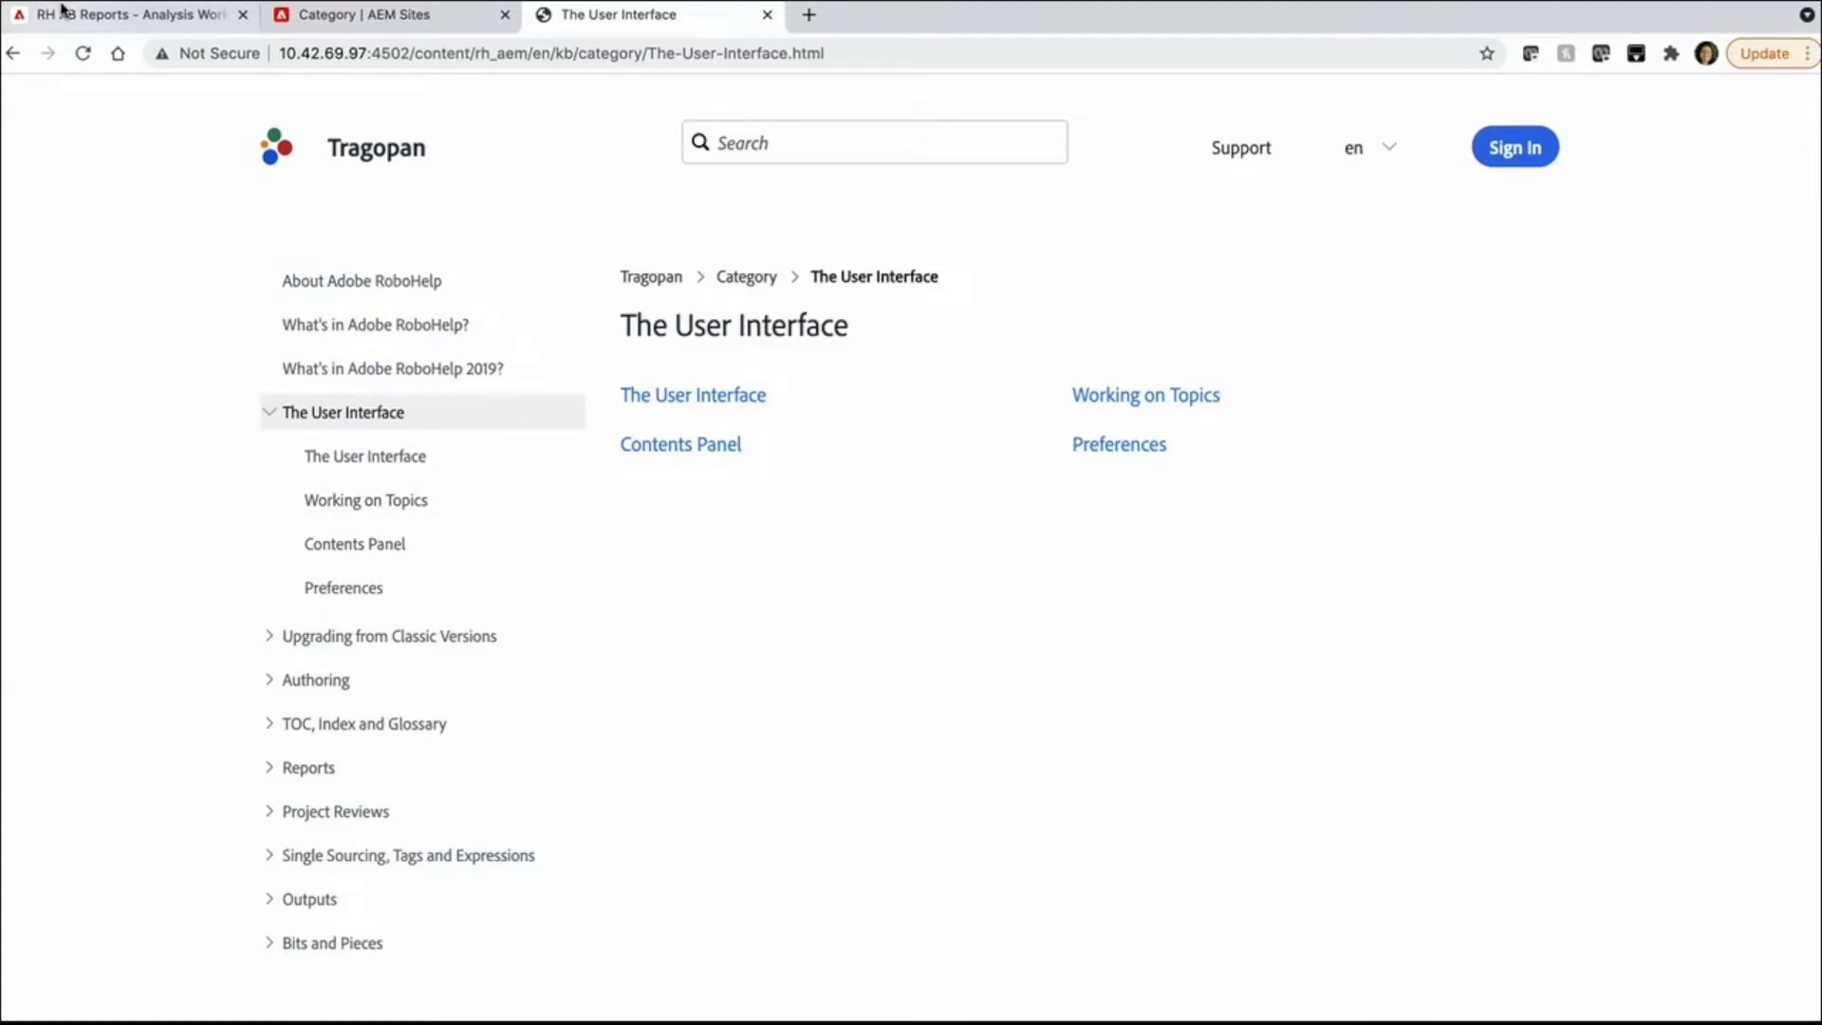
- Load experience.adobe.com in a new browser tab to reach the Analytics Workspace projects
click(809, 16)
text(ex)
key(Down)
key(Down)
key(Down)
key(Down)
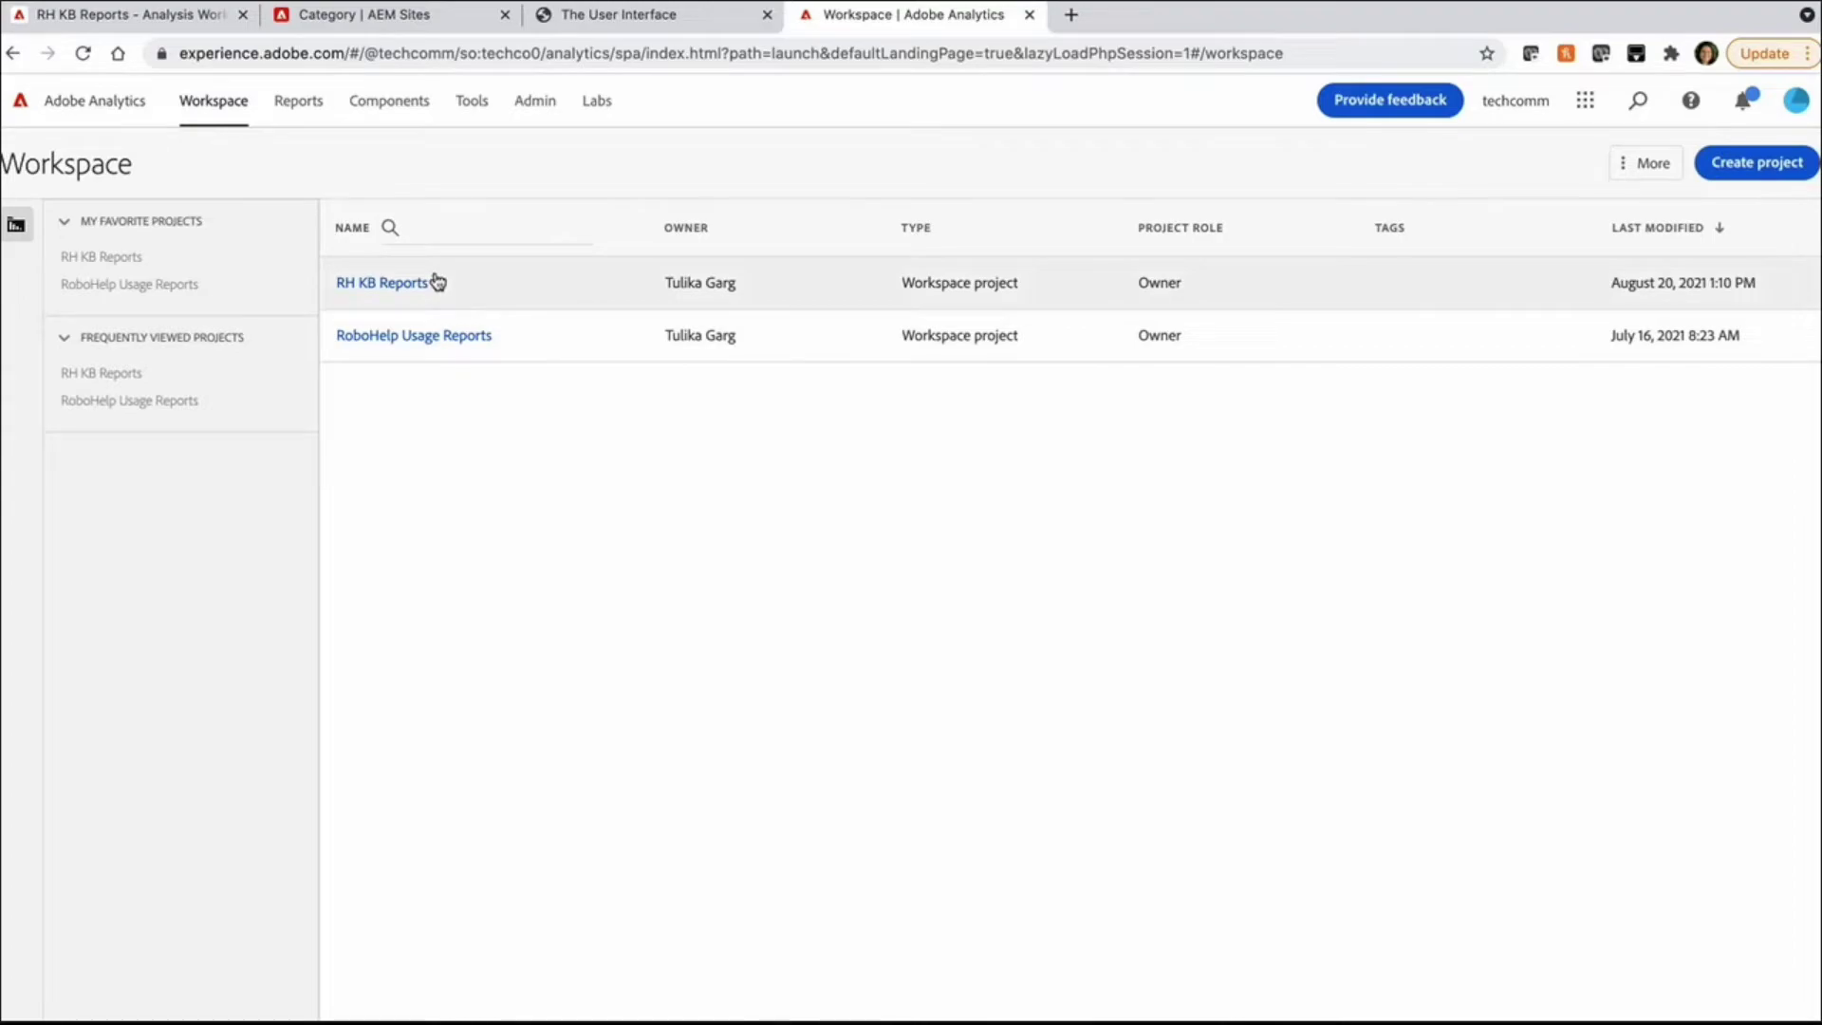
- Open the RH KB Reports project and restore its unsaved changes
click(662, 16)
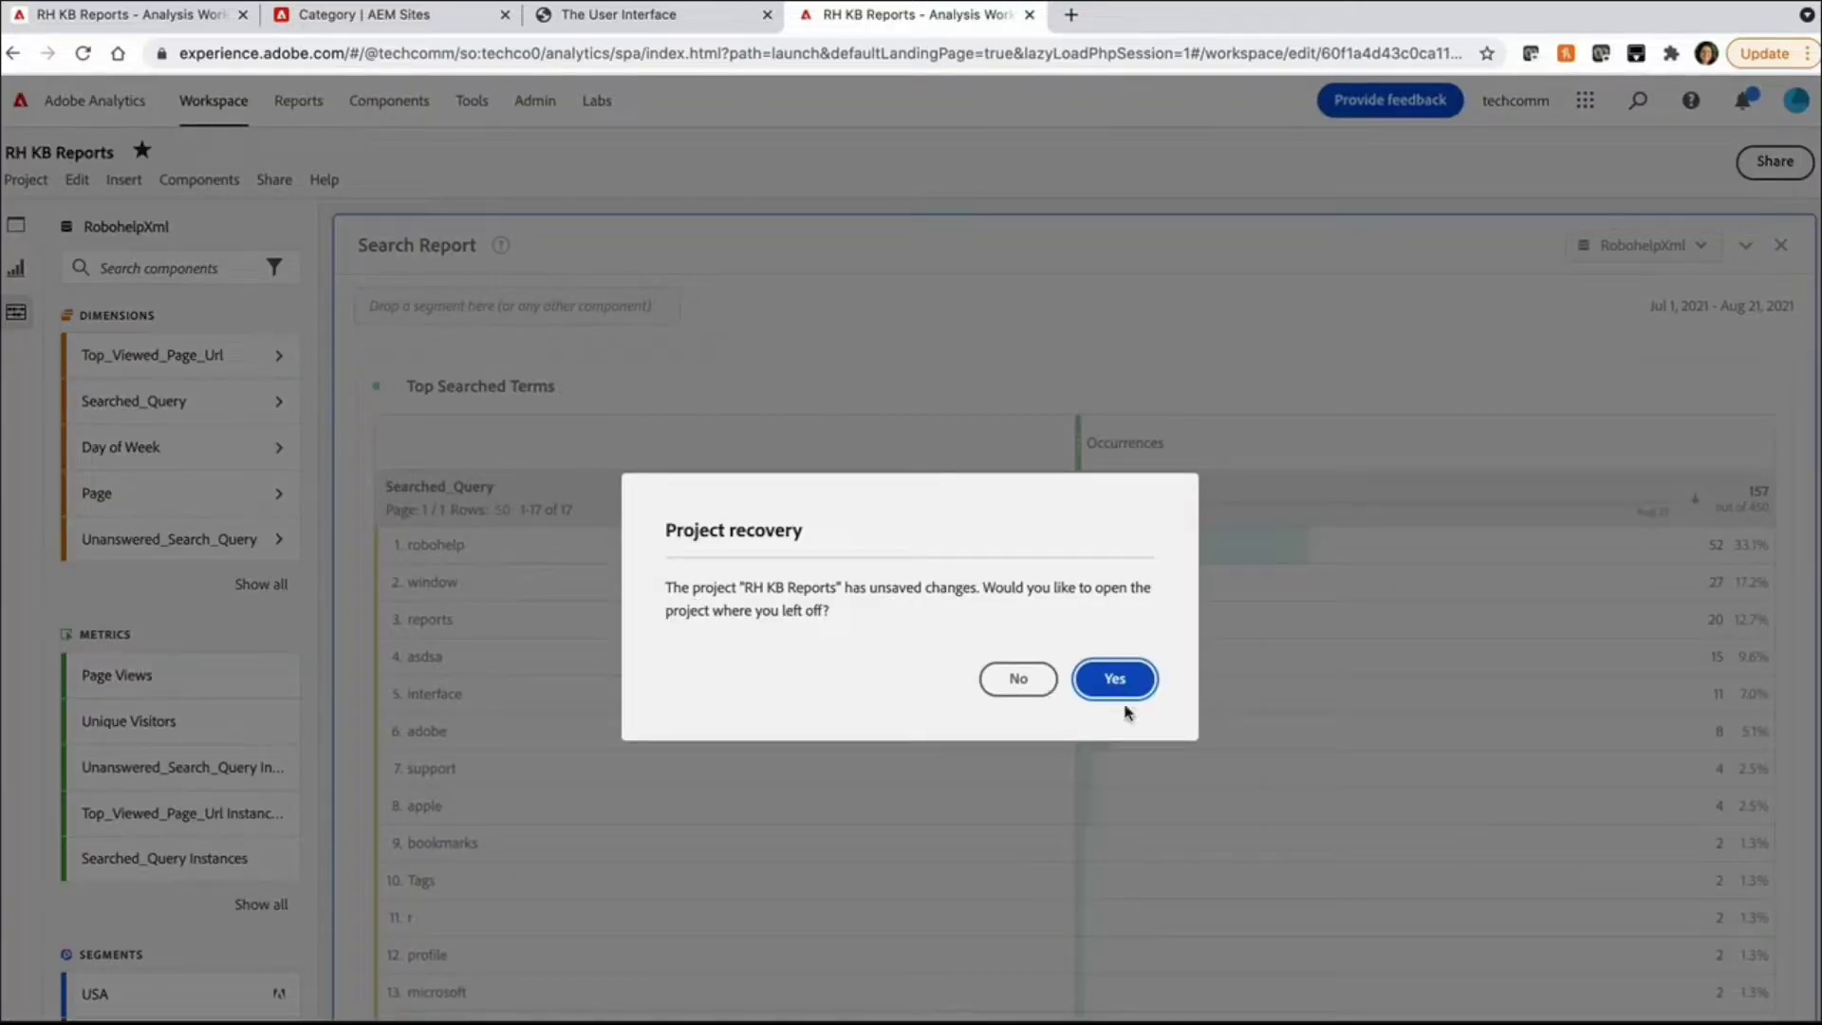
click(1139, 681)
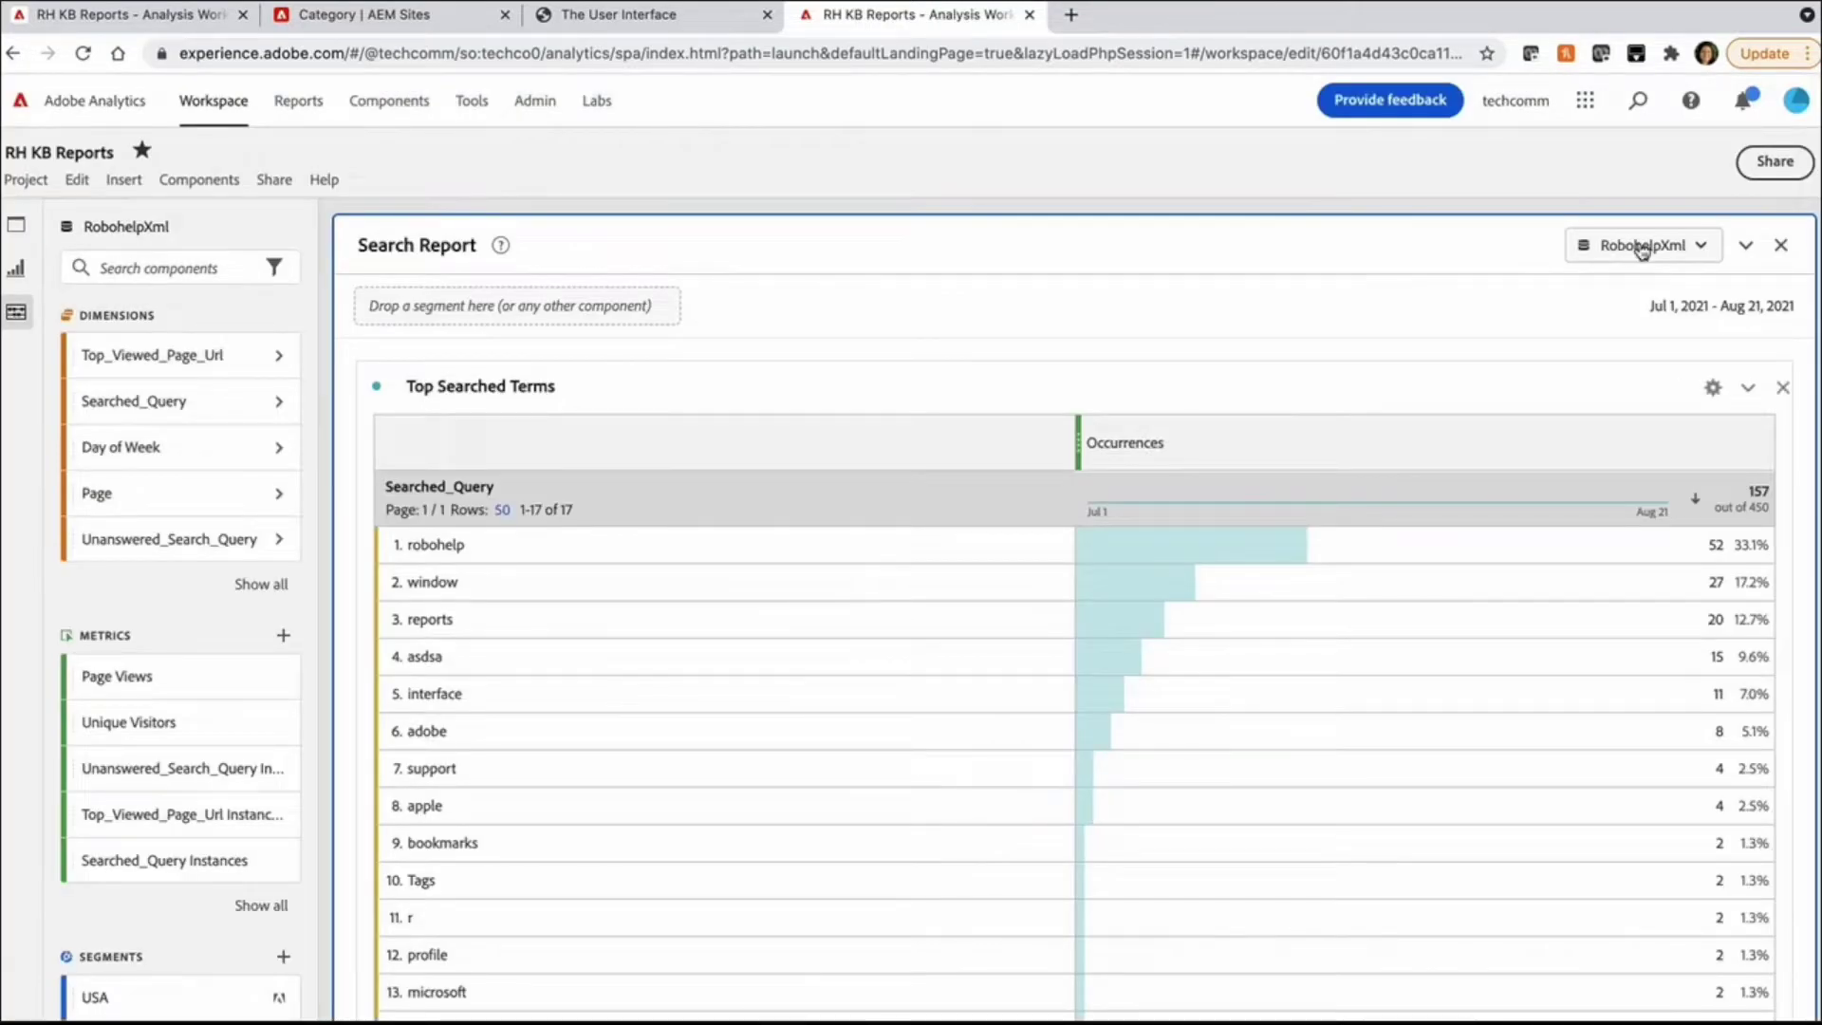
- Compare the Top Searched Terms table with the KB Search results, then collapse the table
click(1746, 246)
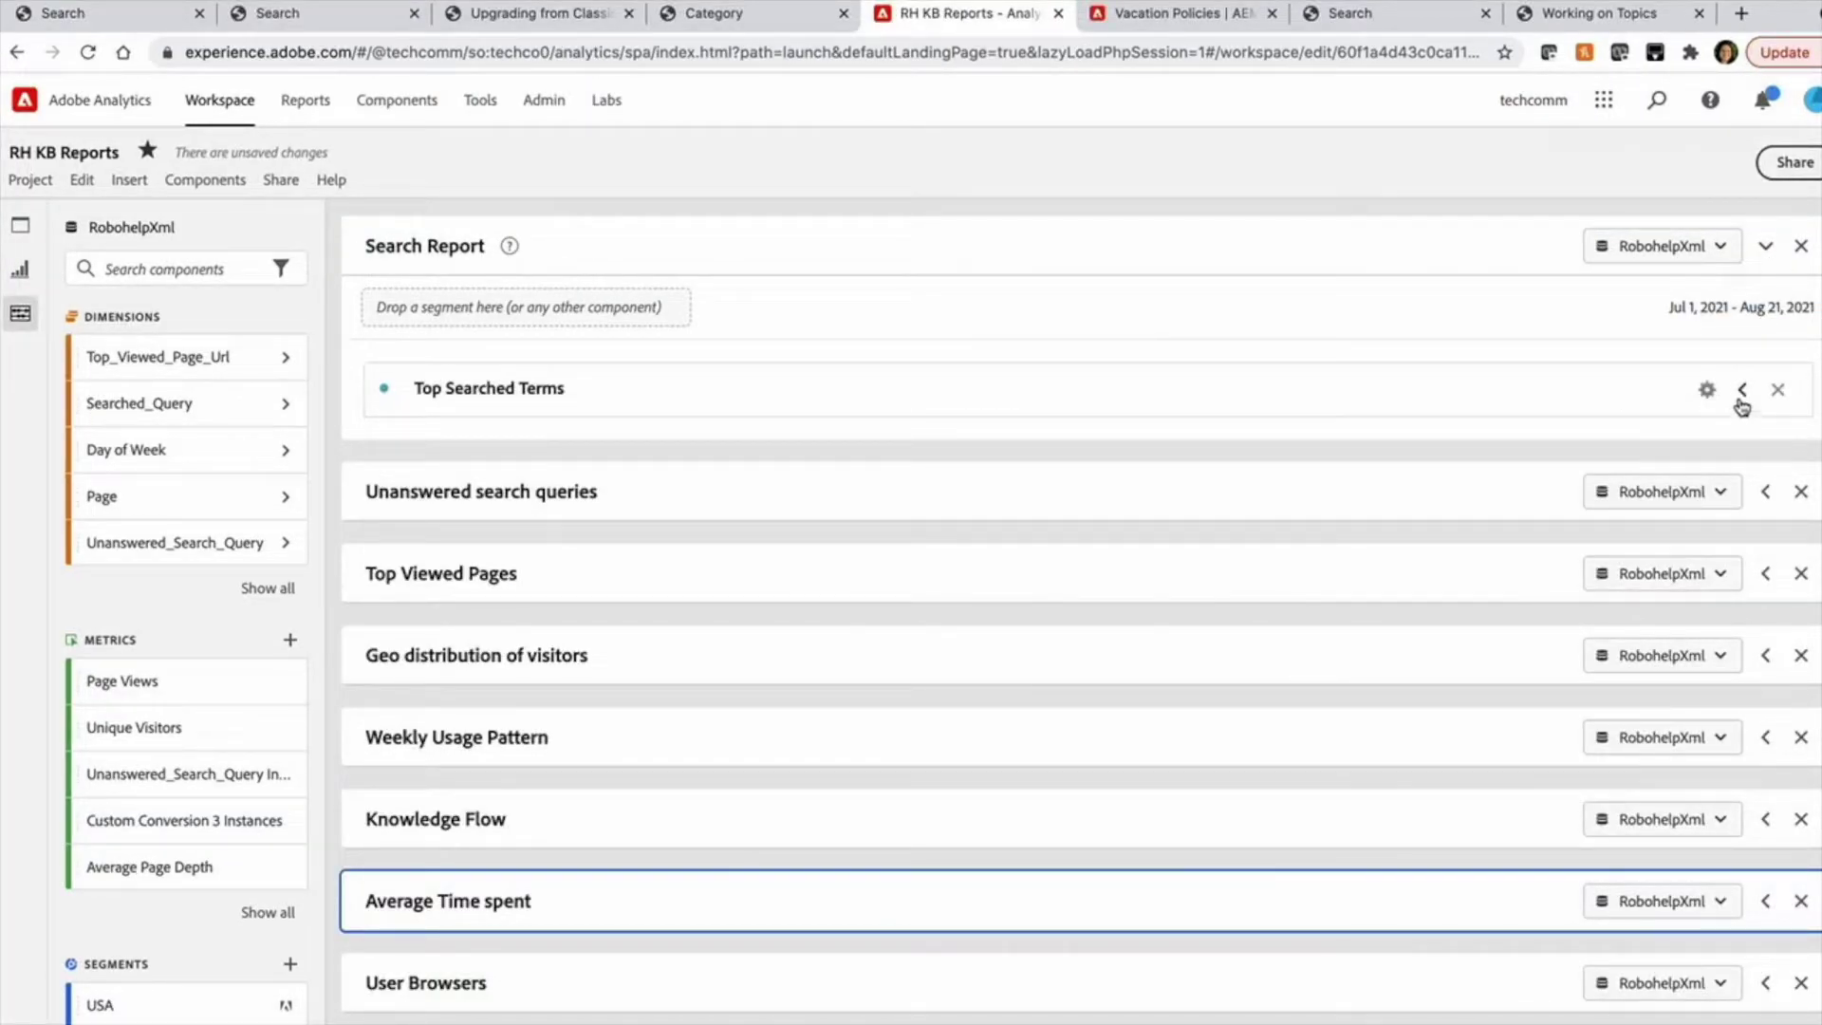
click(1742, 393)
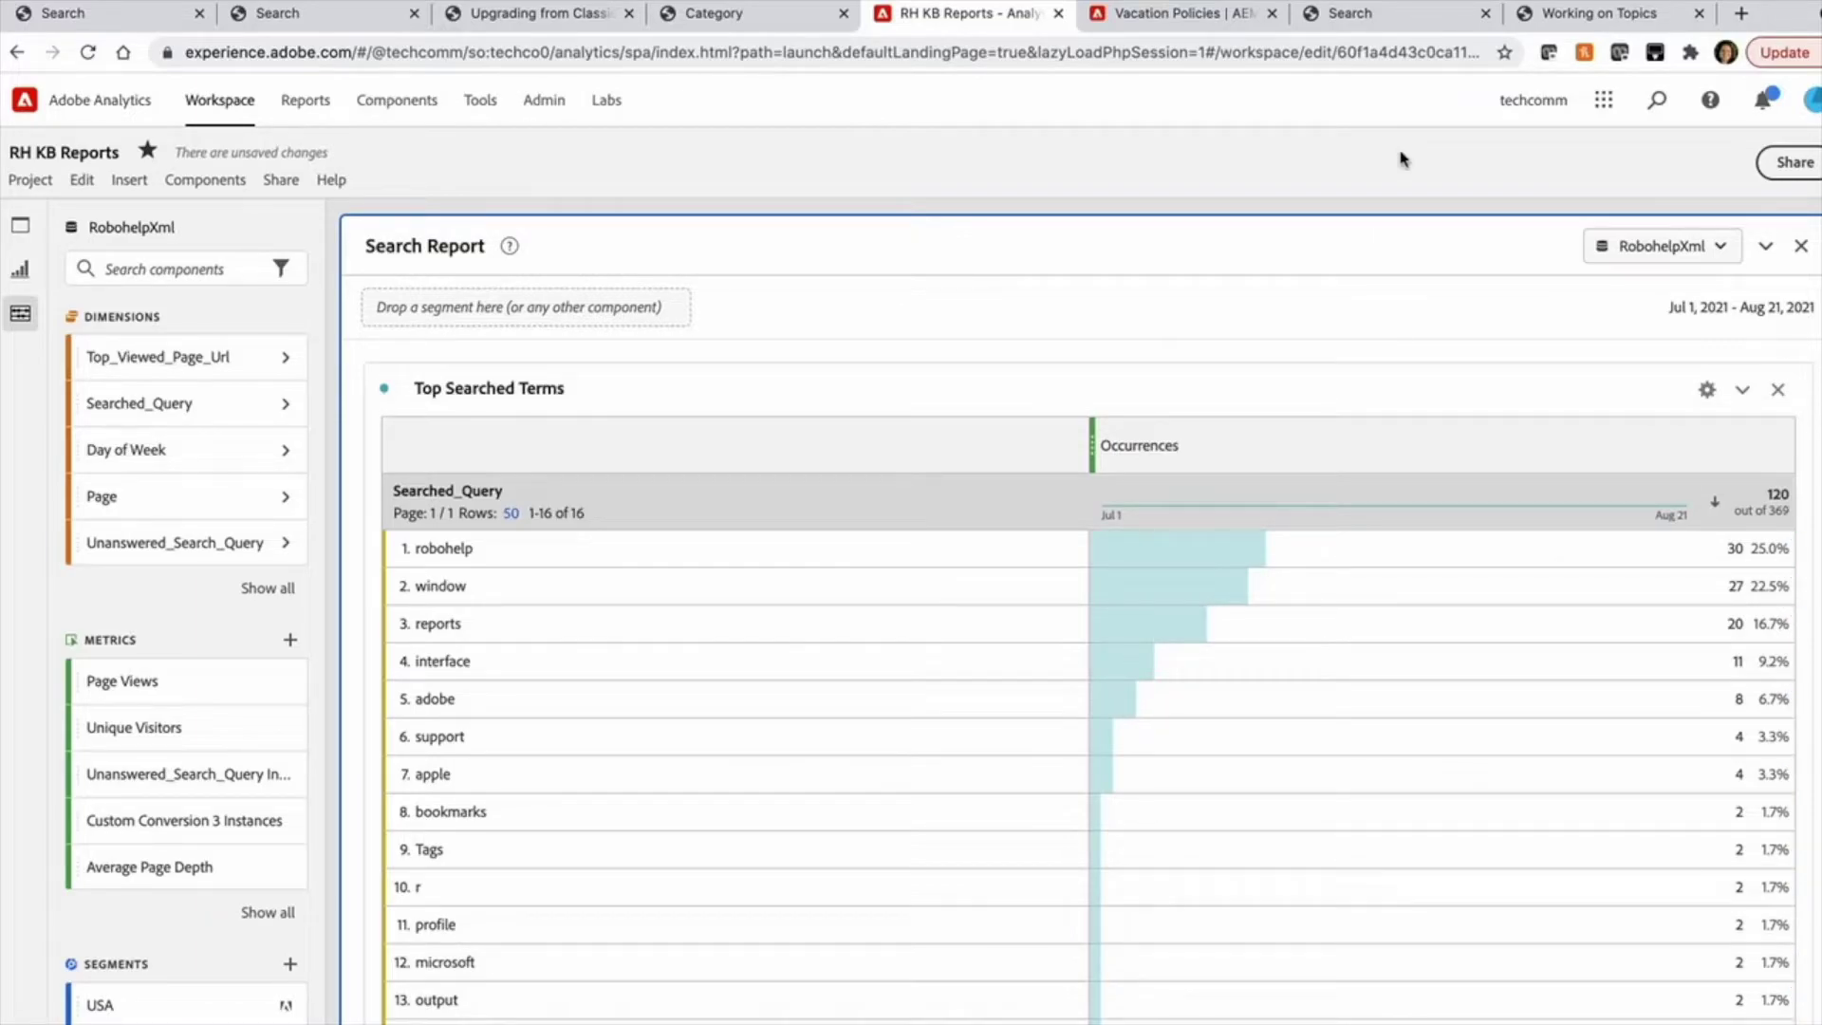
click(1387, 18)
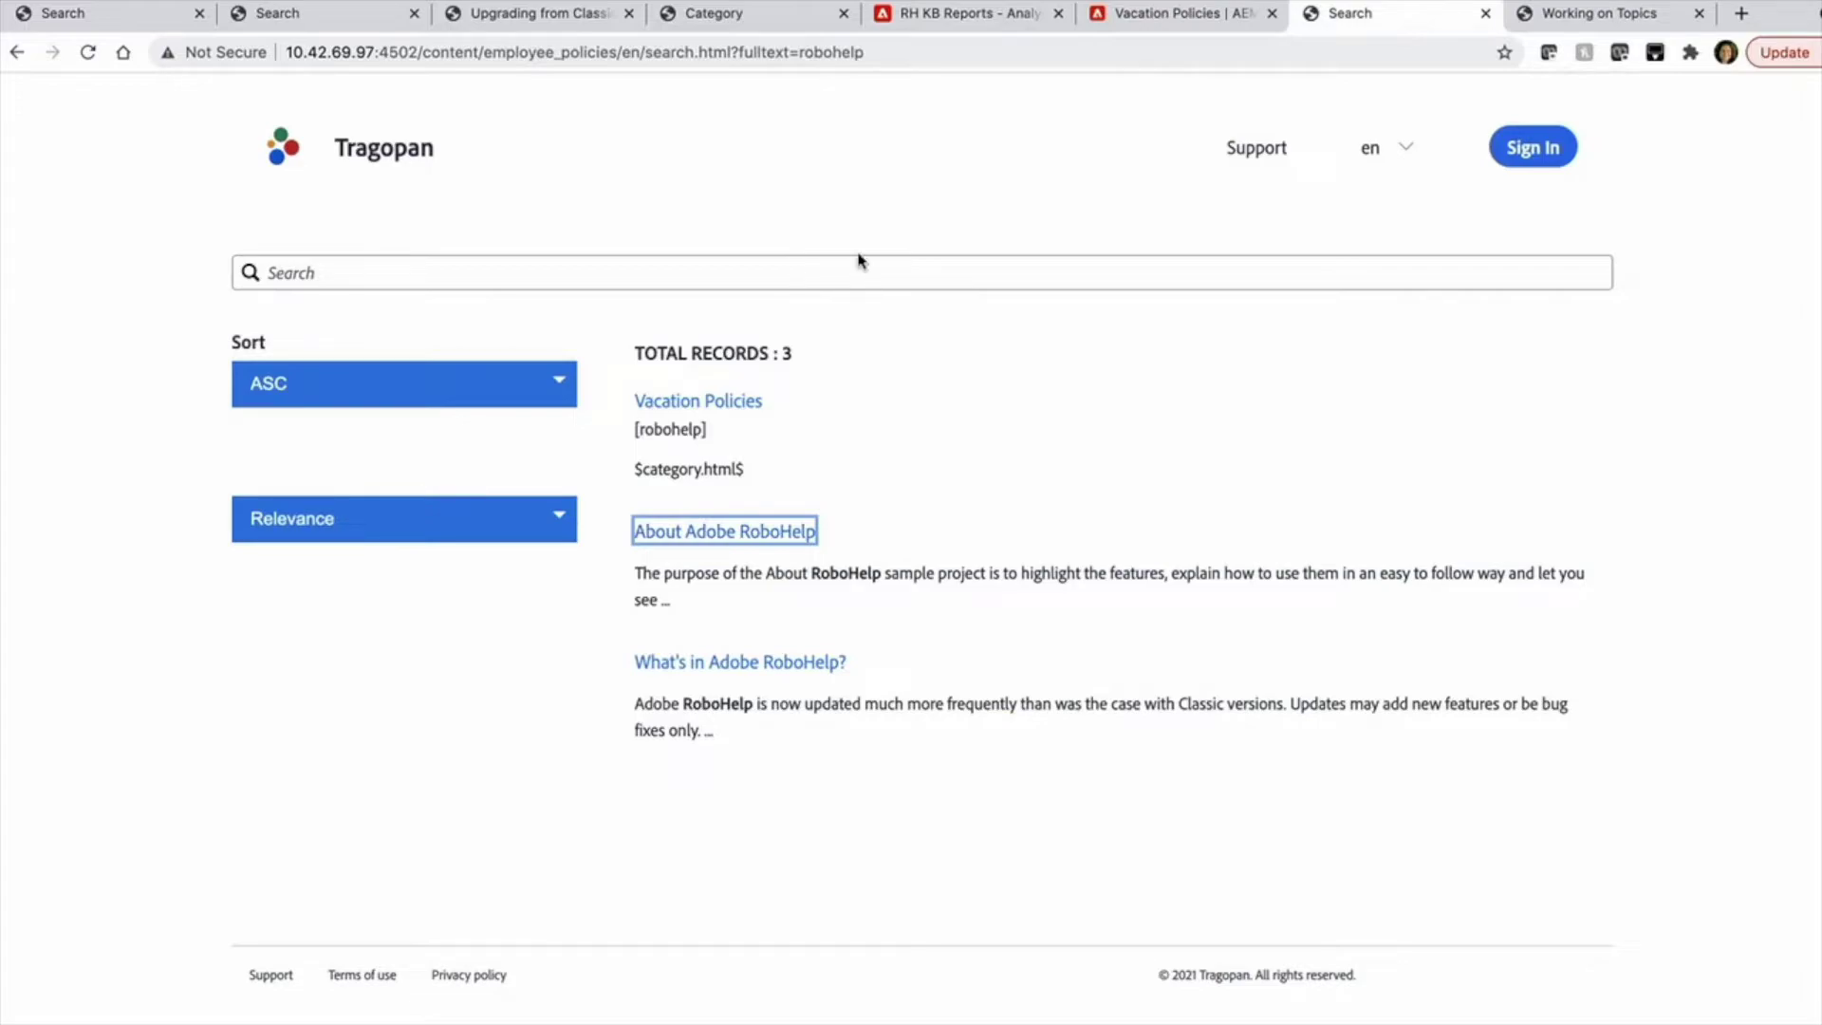
click(1001, 15)
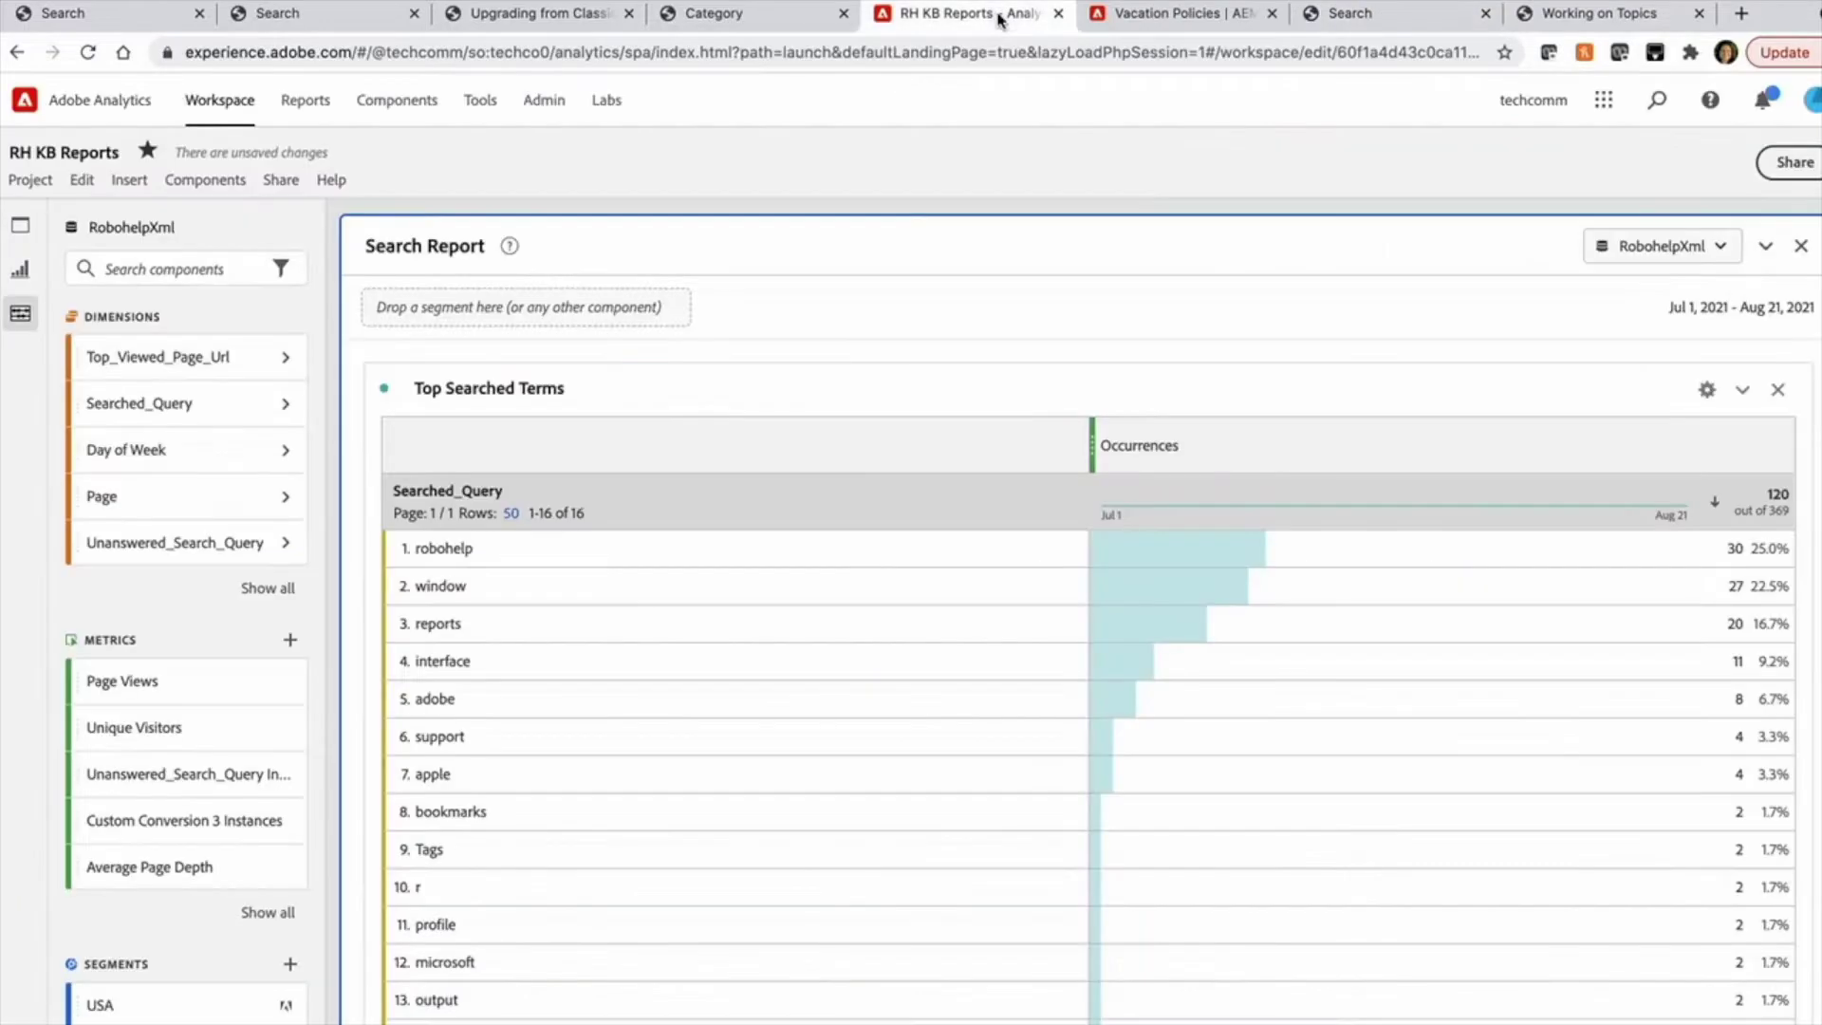
click(1743, 389)
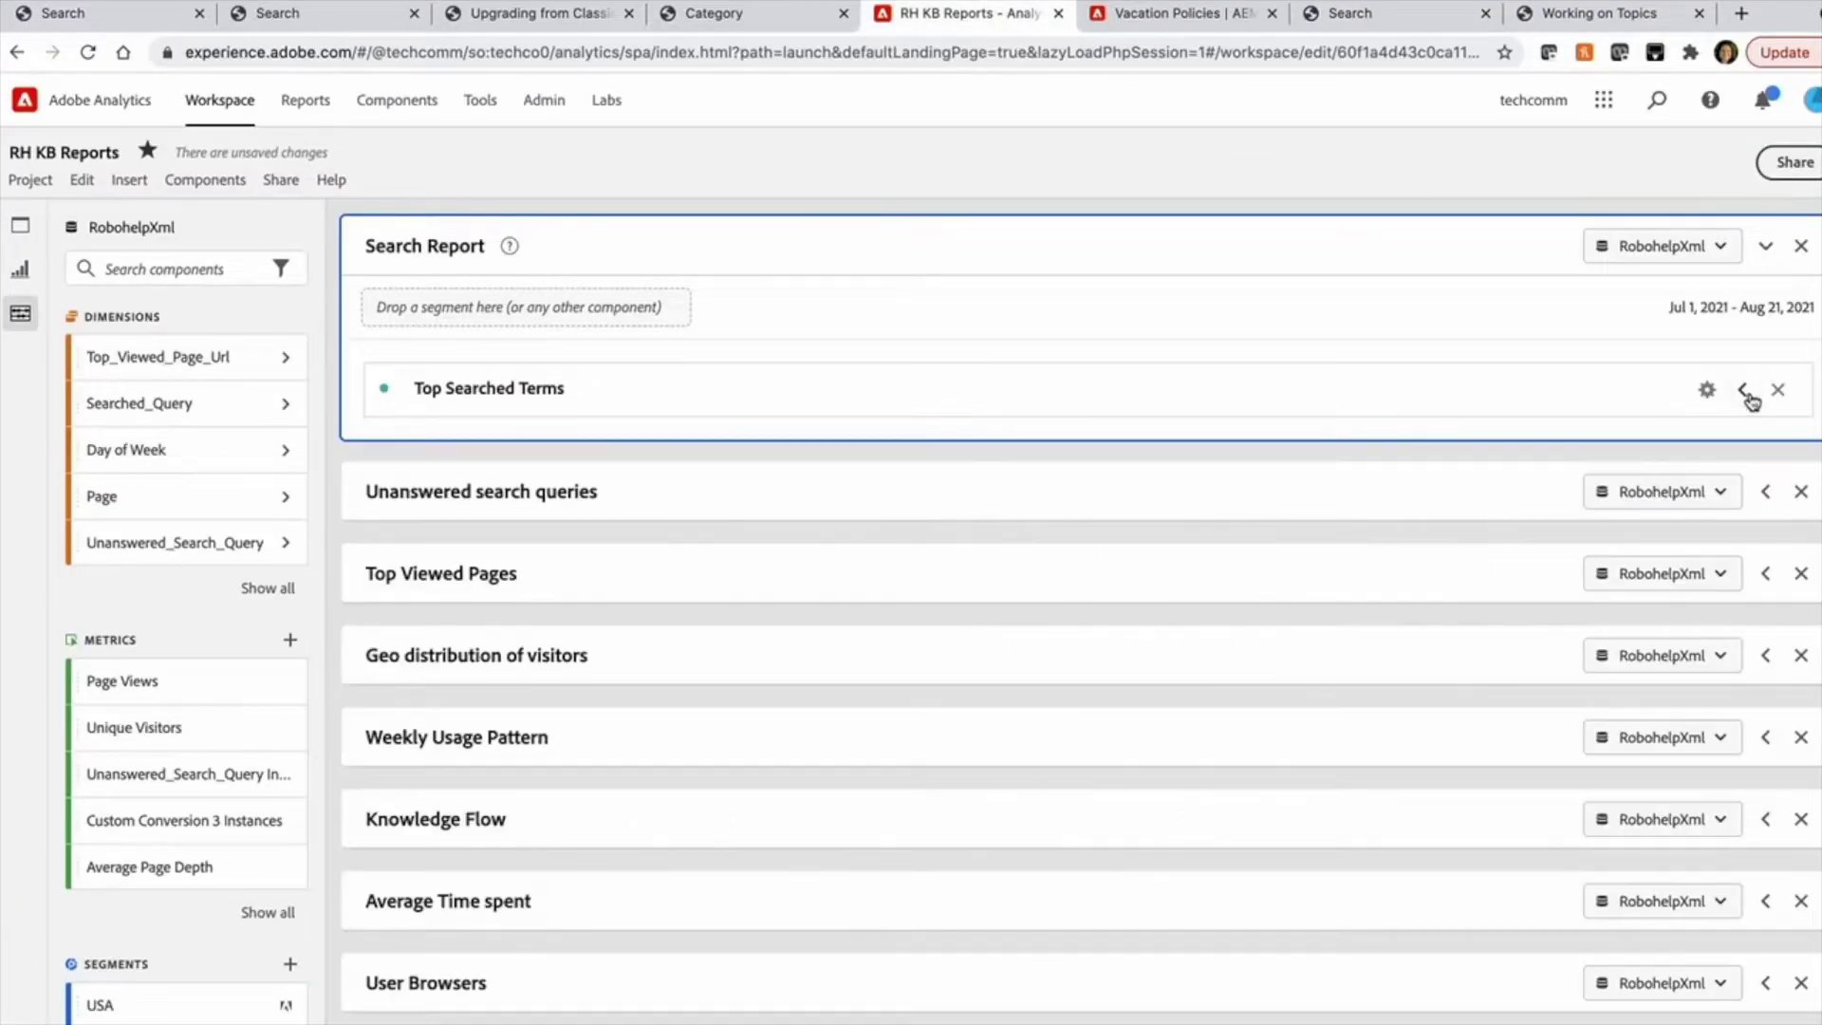
- Review the Unanswered search queries panel, collapse it, and expand Top Viewed Pages
click(1765, 492)
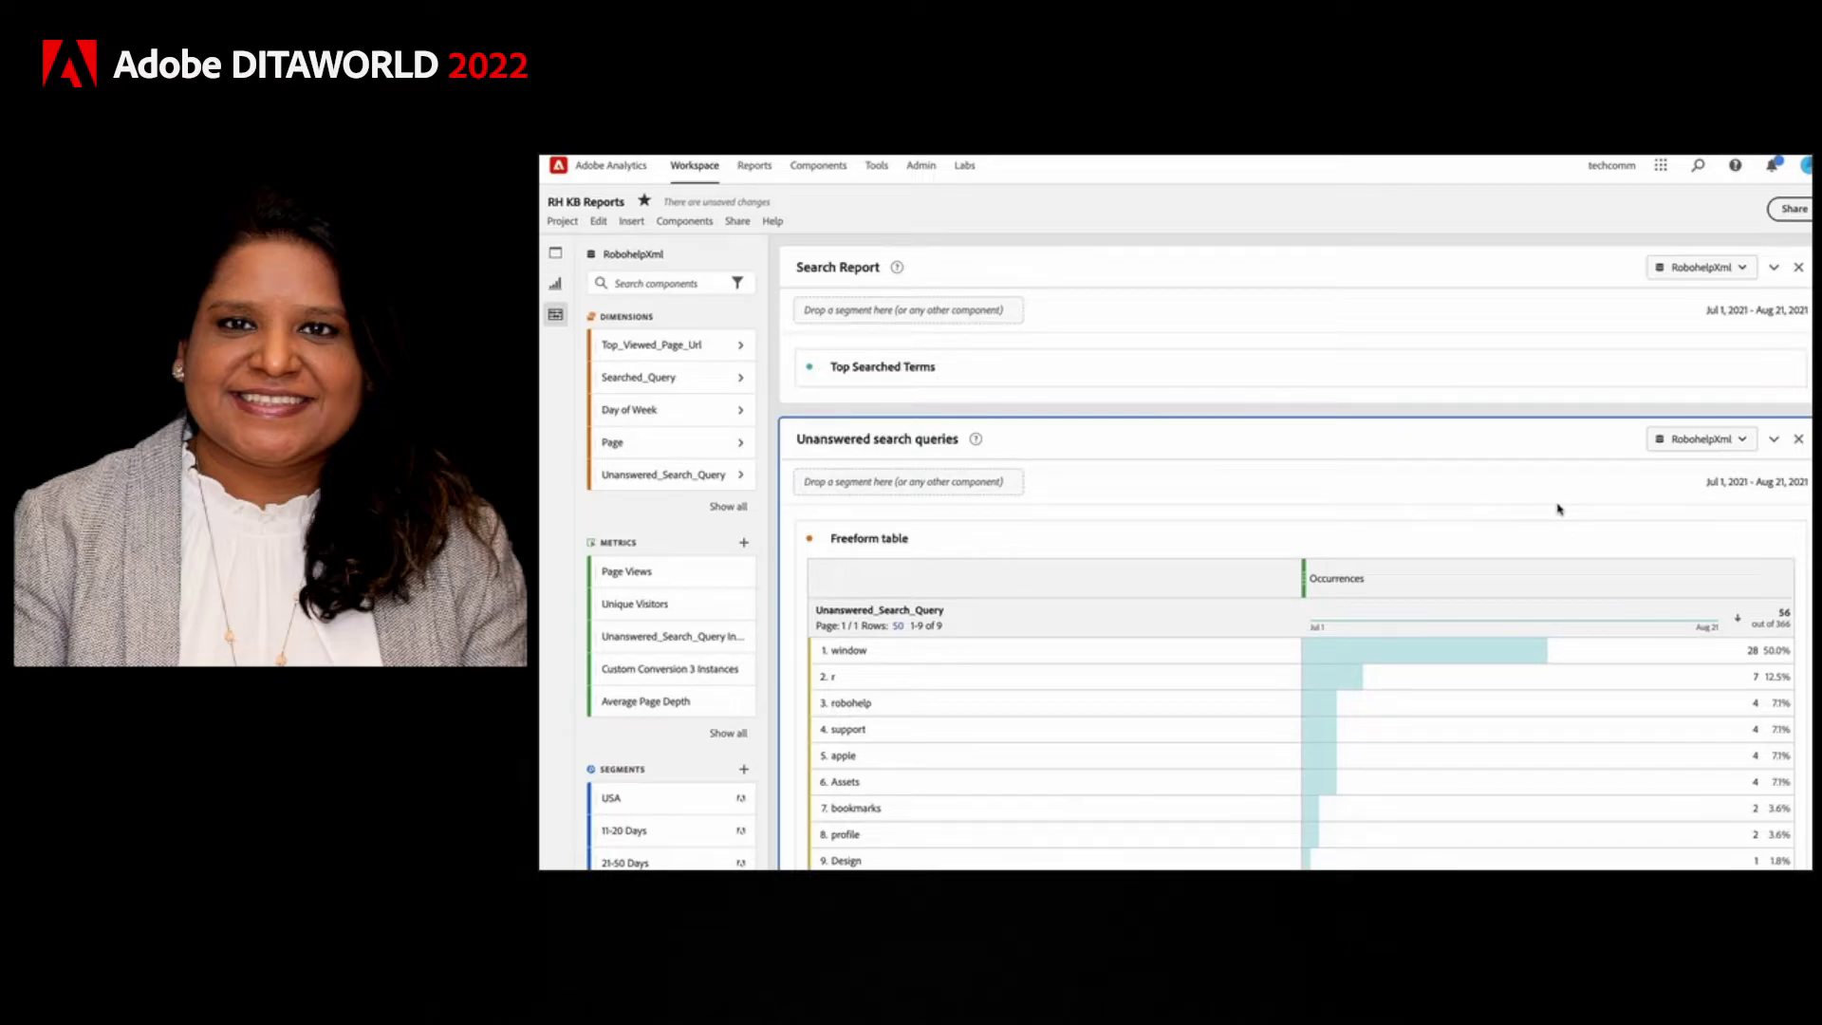
click(1773, 438)
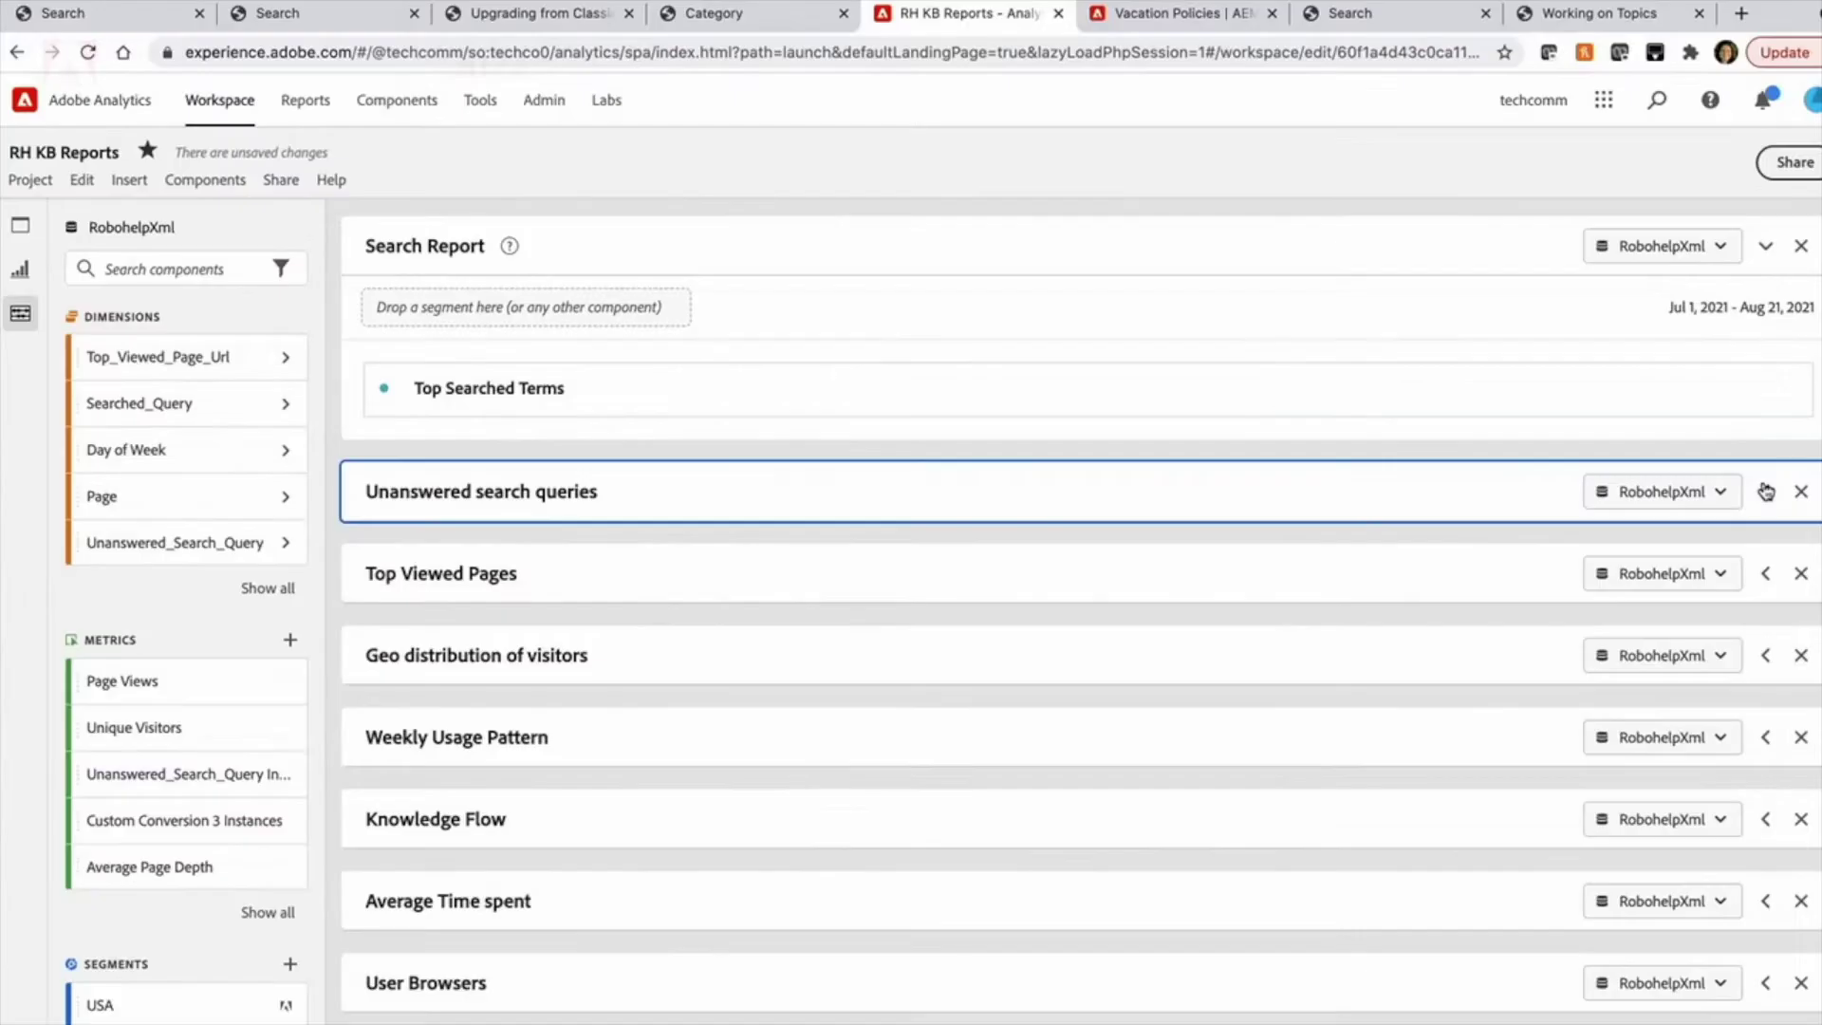
click(1767, 575)
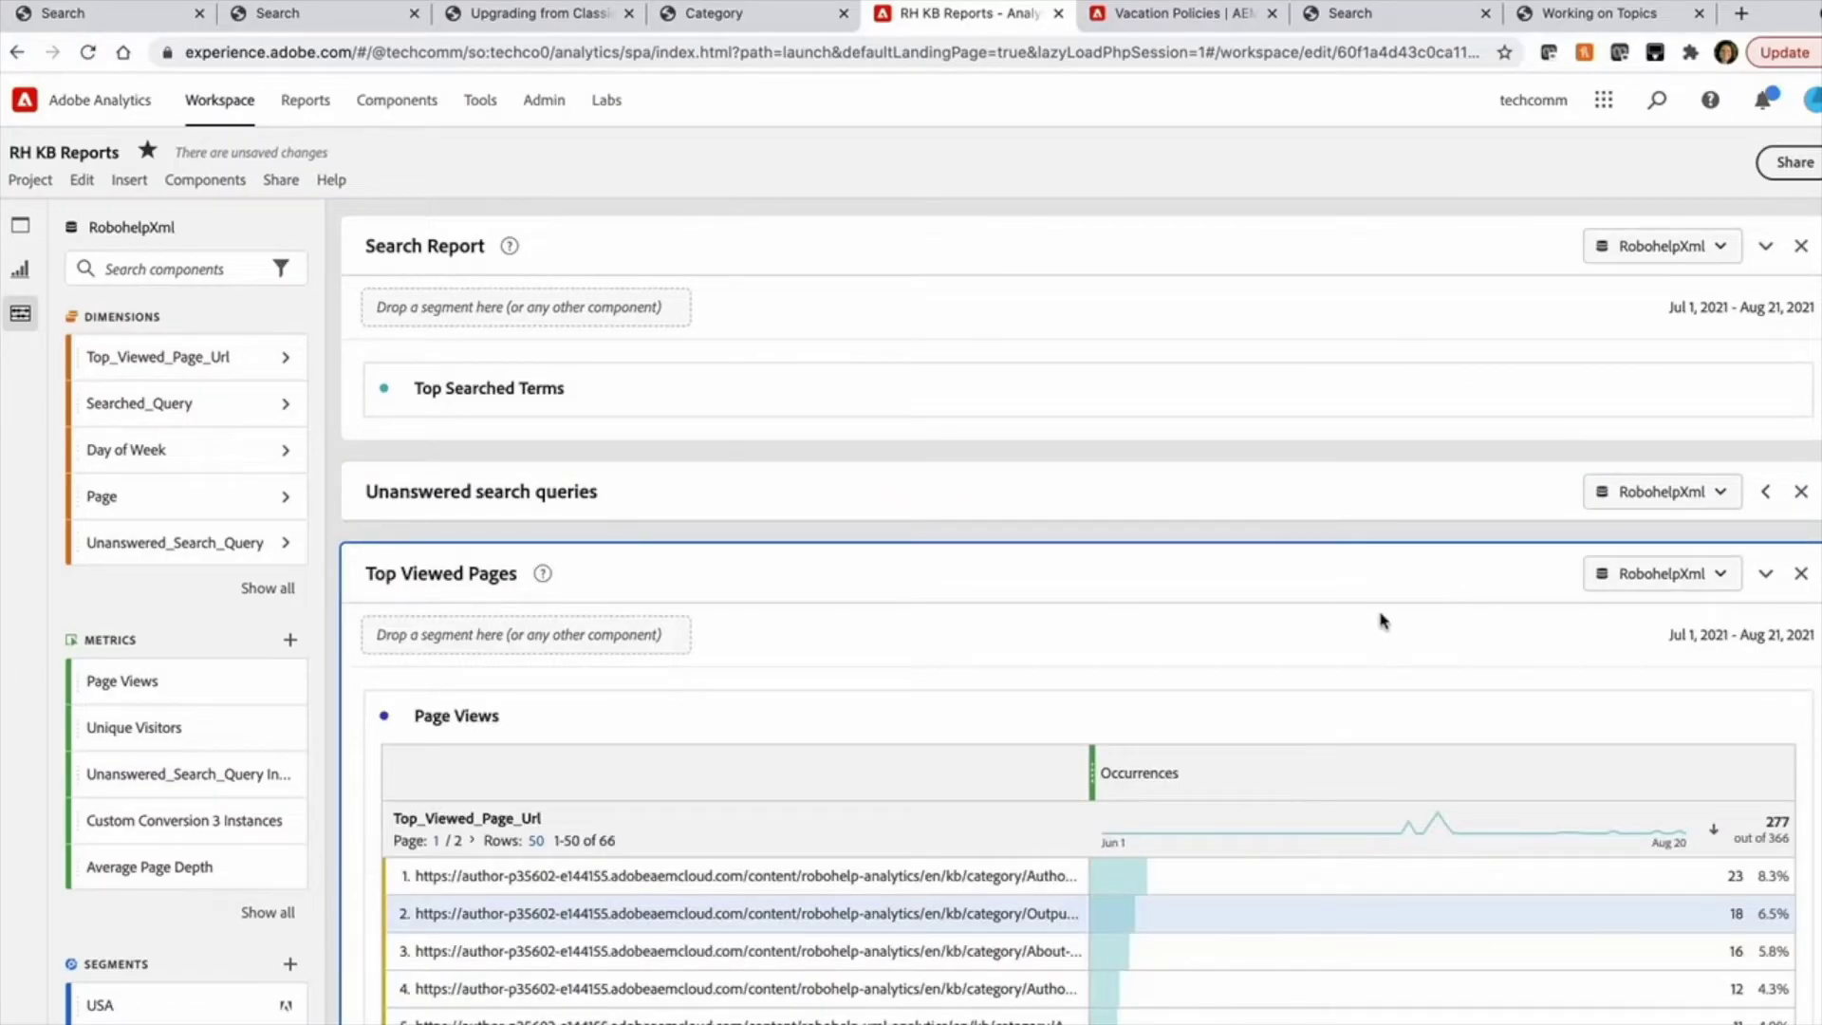
- Scroll through the Top Viewed Pages URL list, then collapse that panel
scroll(1361, 685, down, 1)
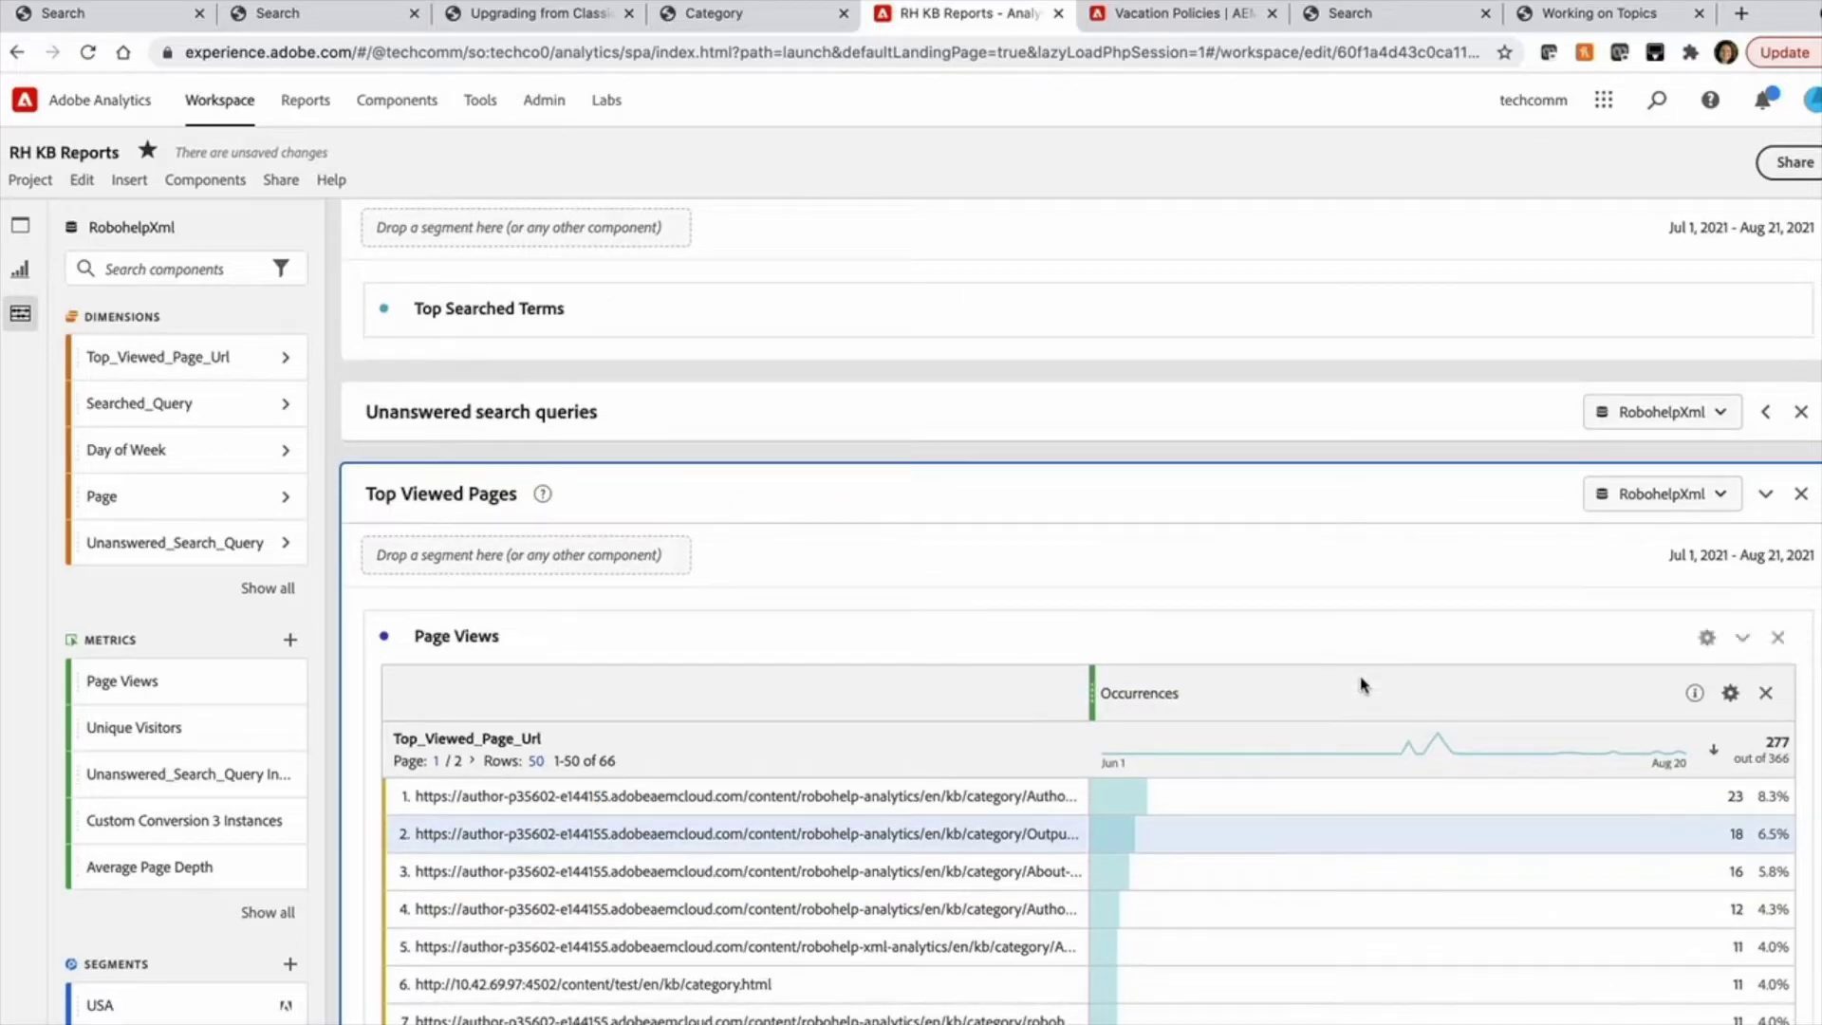
scroll(1361, 685, down, 2)
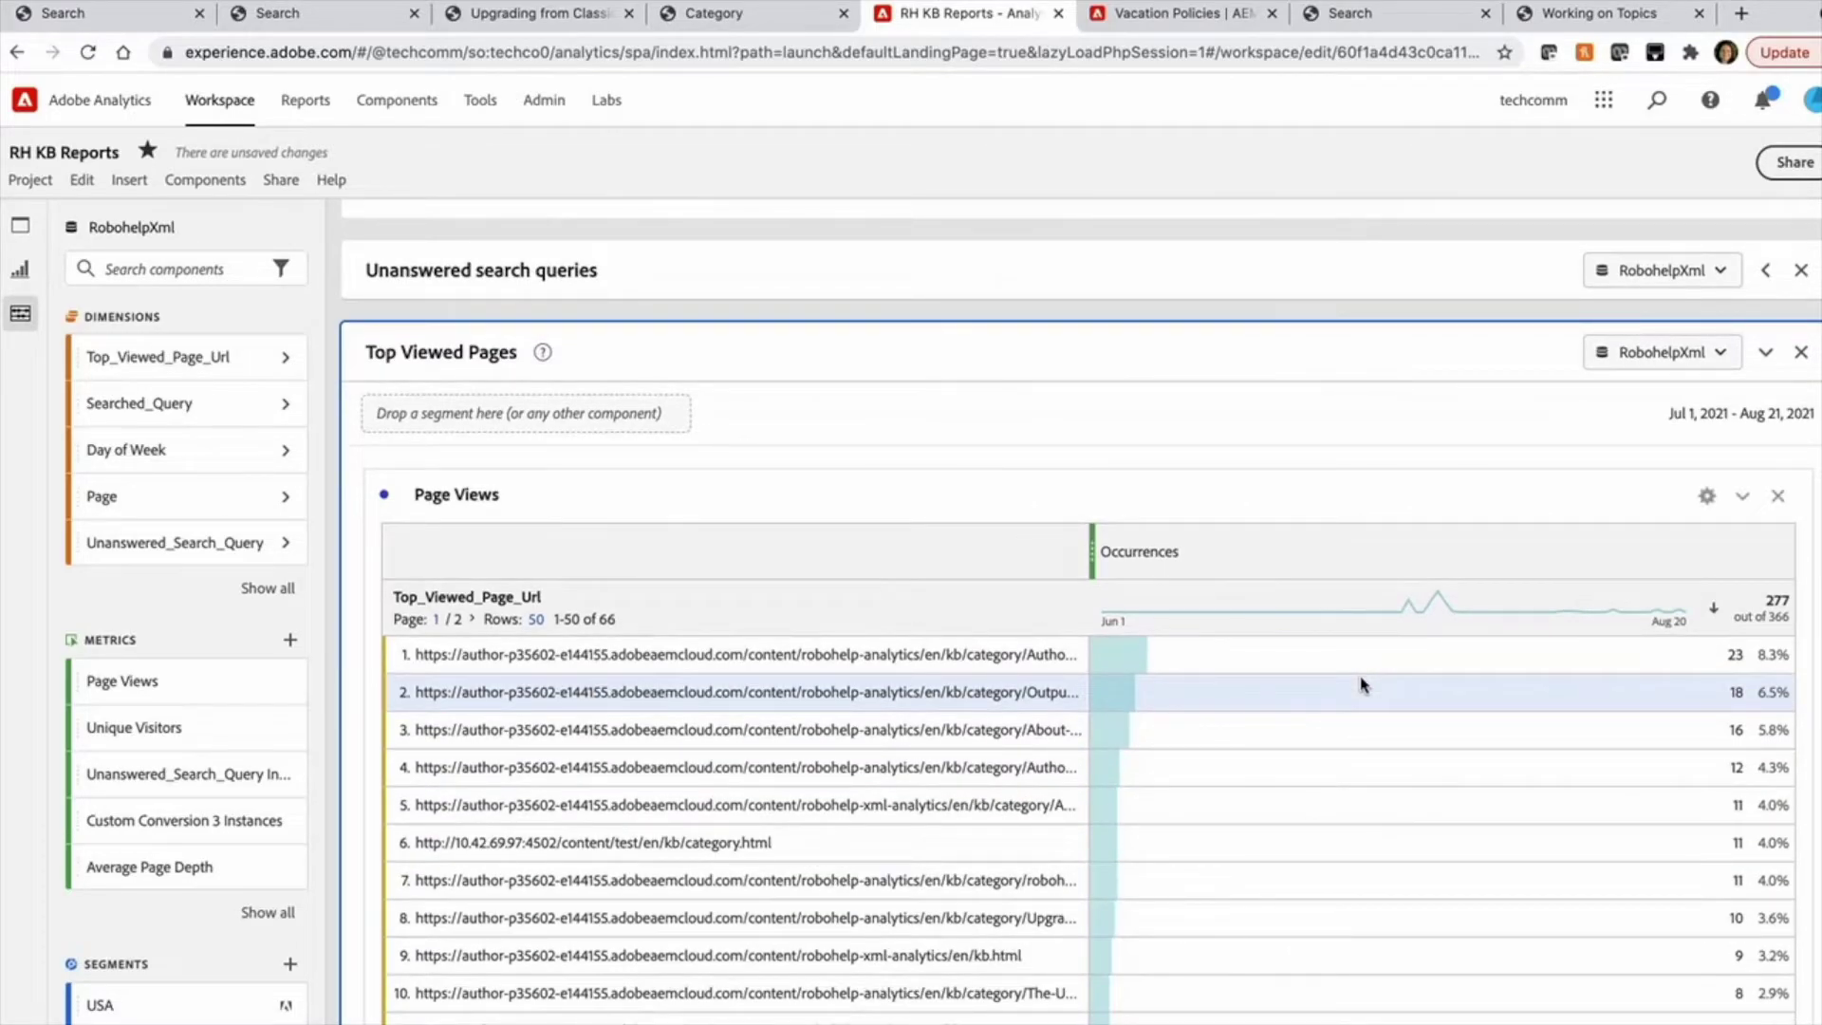
scroll(1361, 685, down, 1)
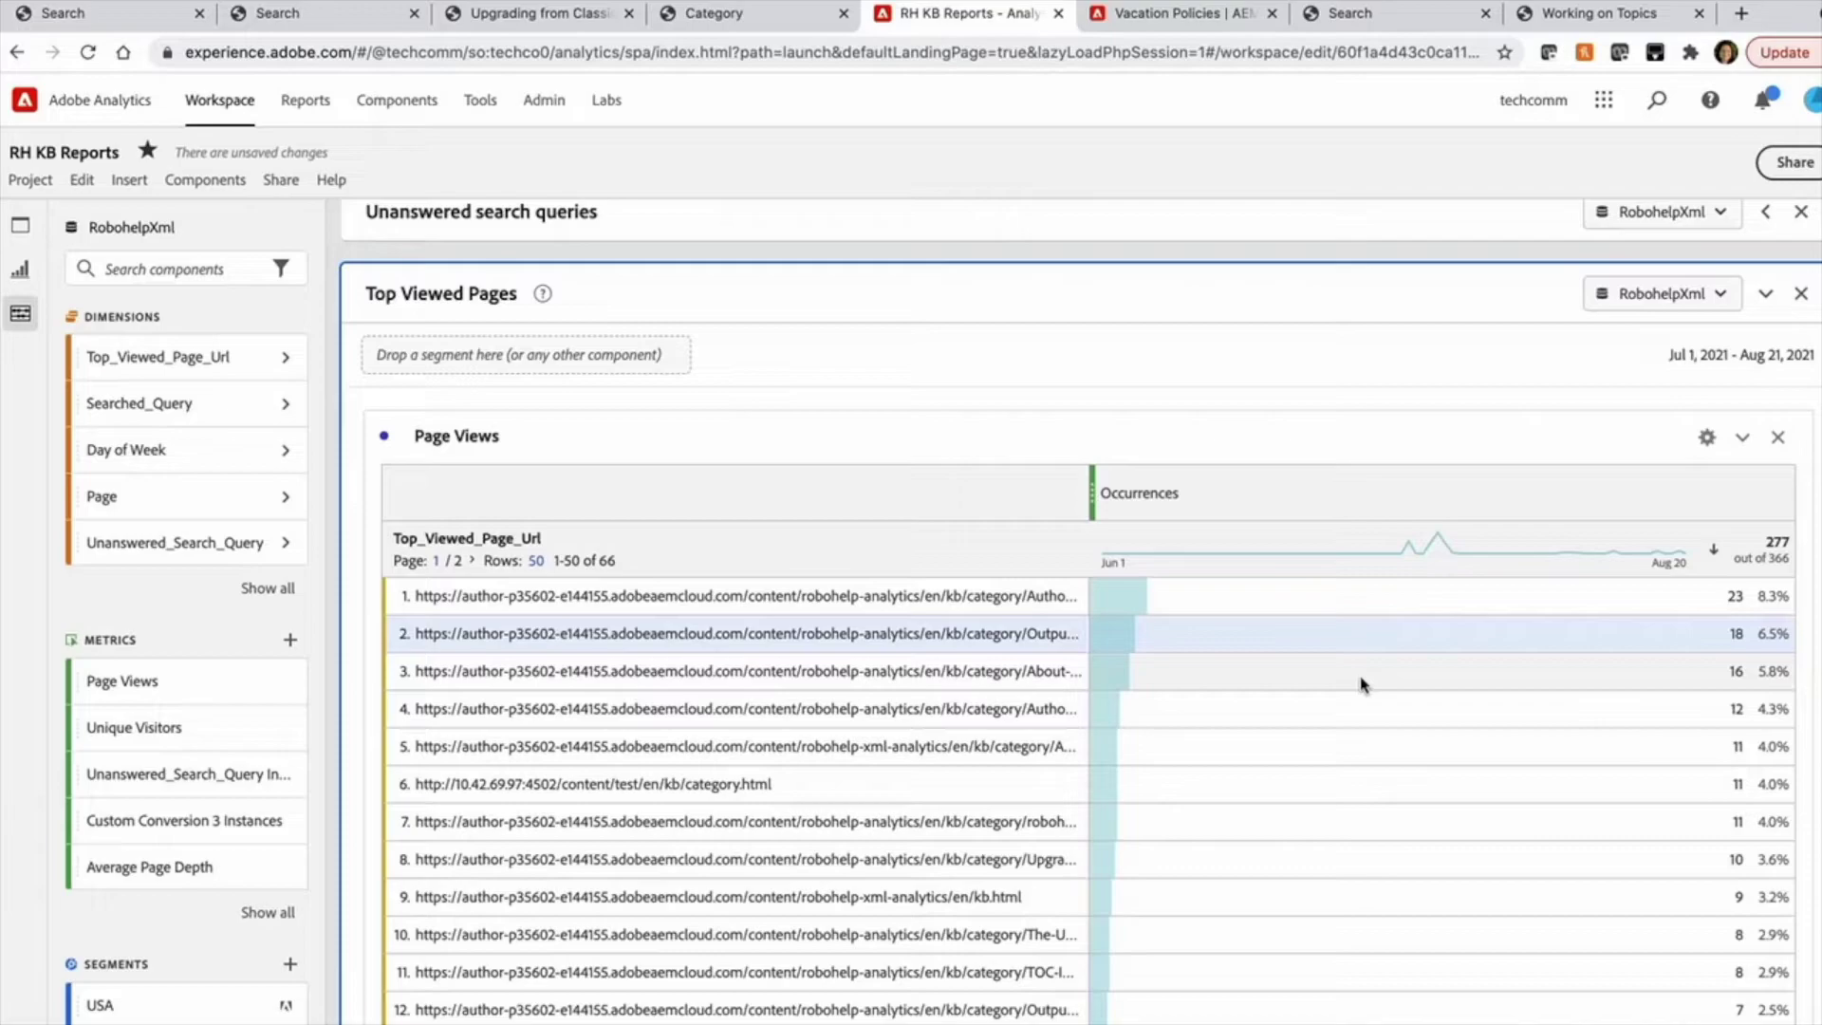
scroll(1361, 686, down, 2)
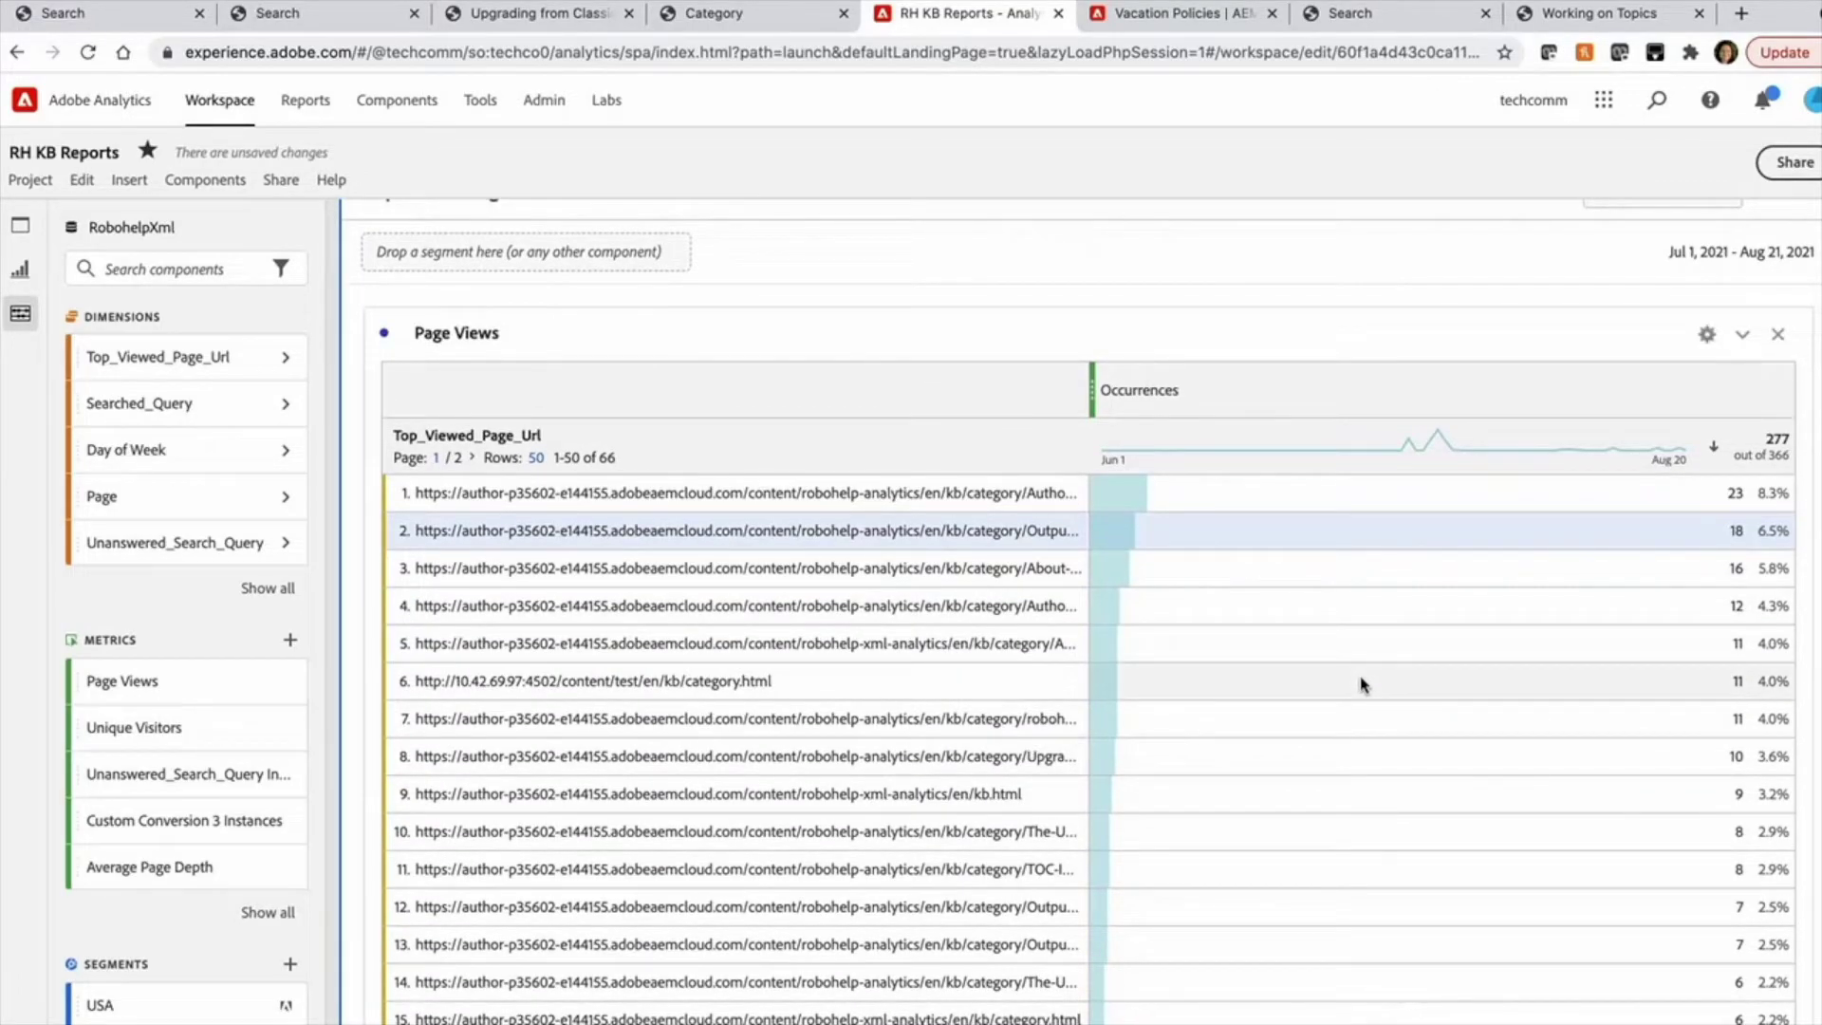
scroll(1361, 685, up, 2)
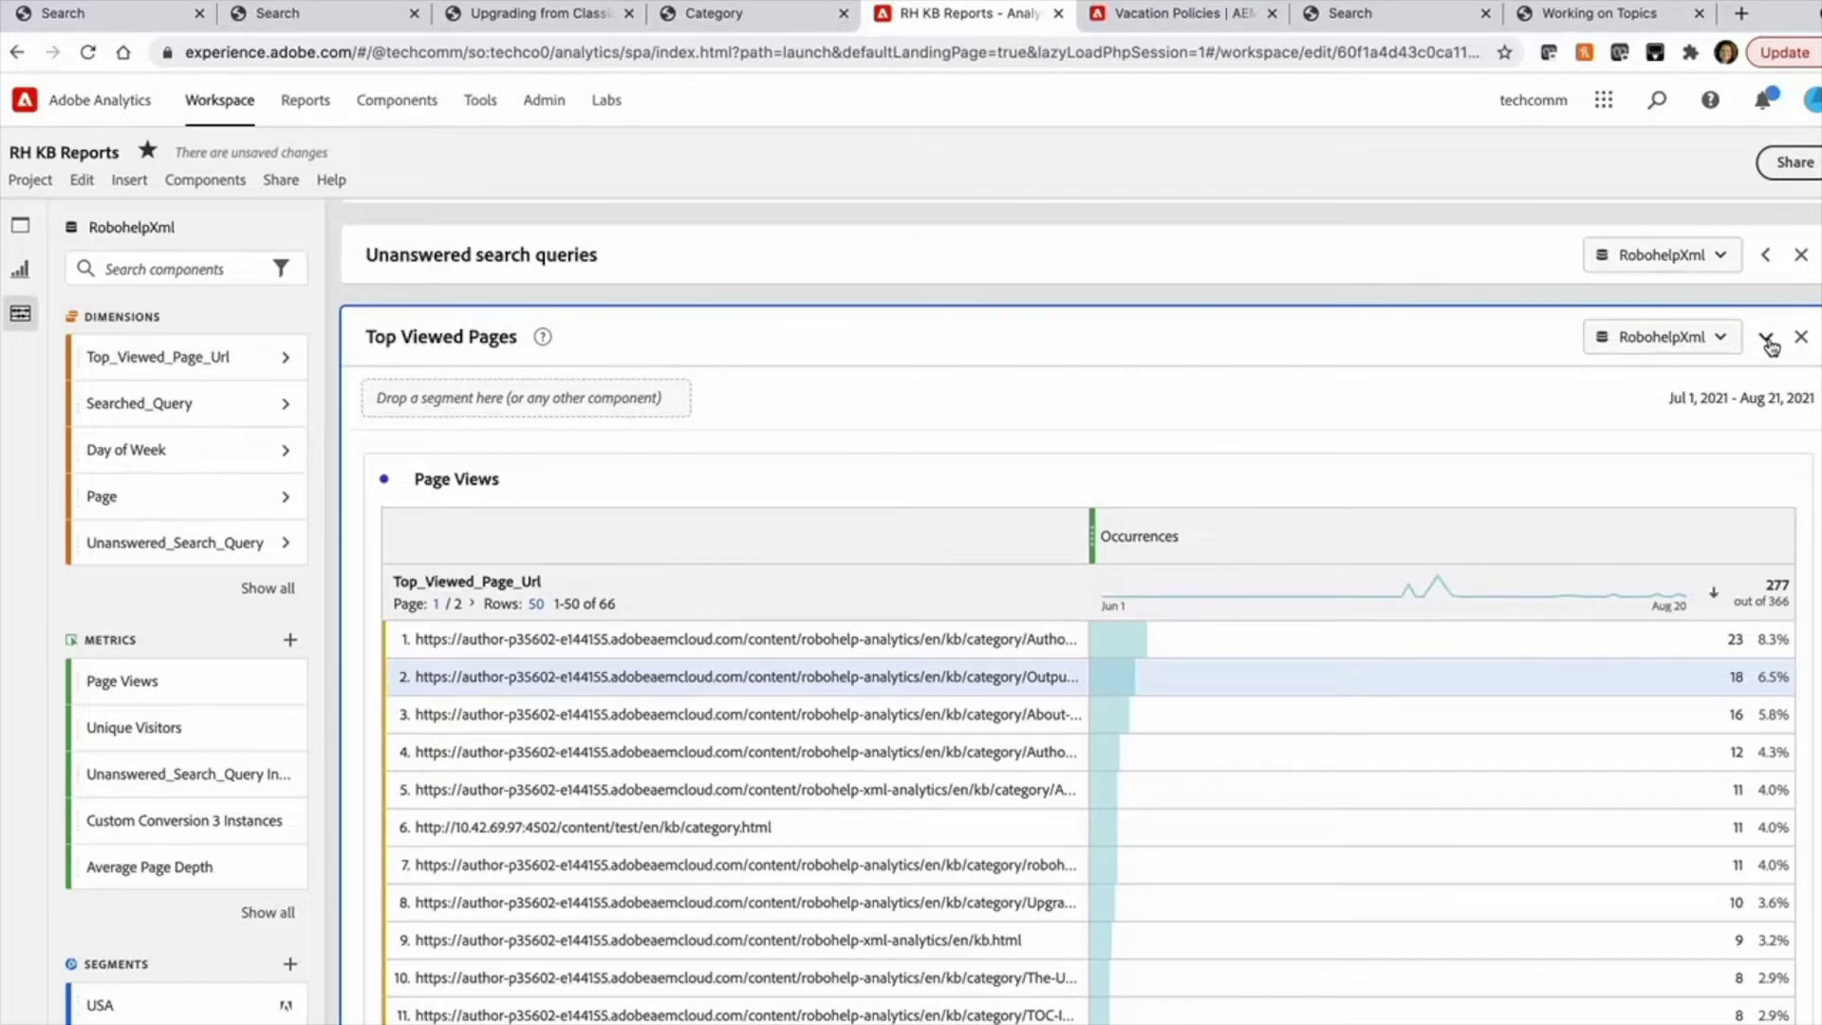
click(1768, 340)
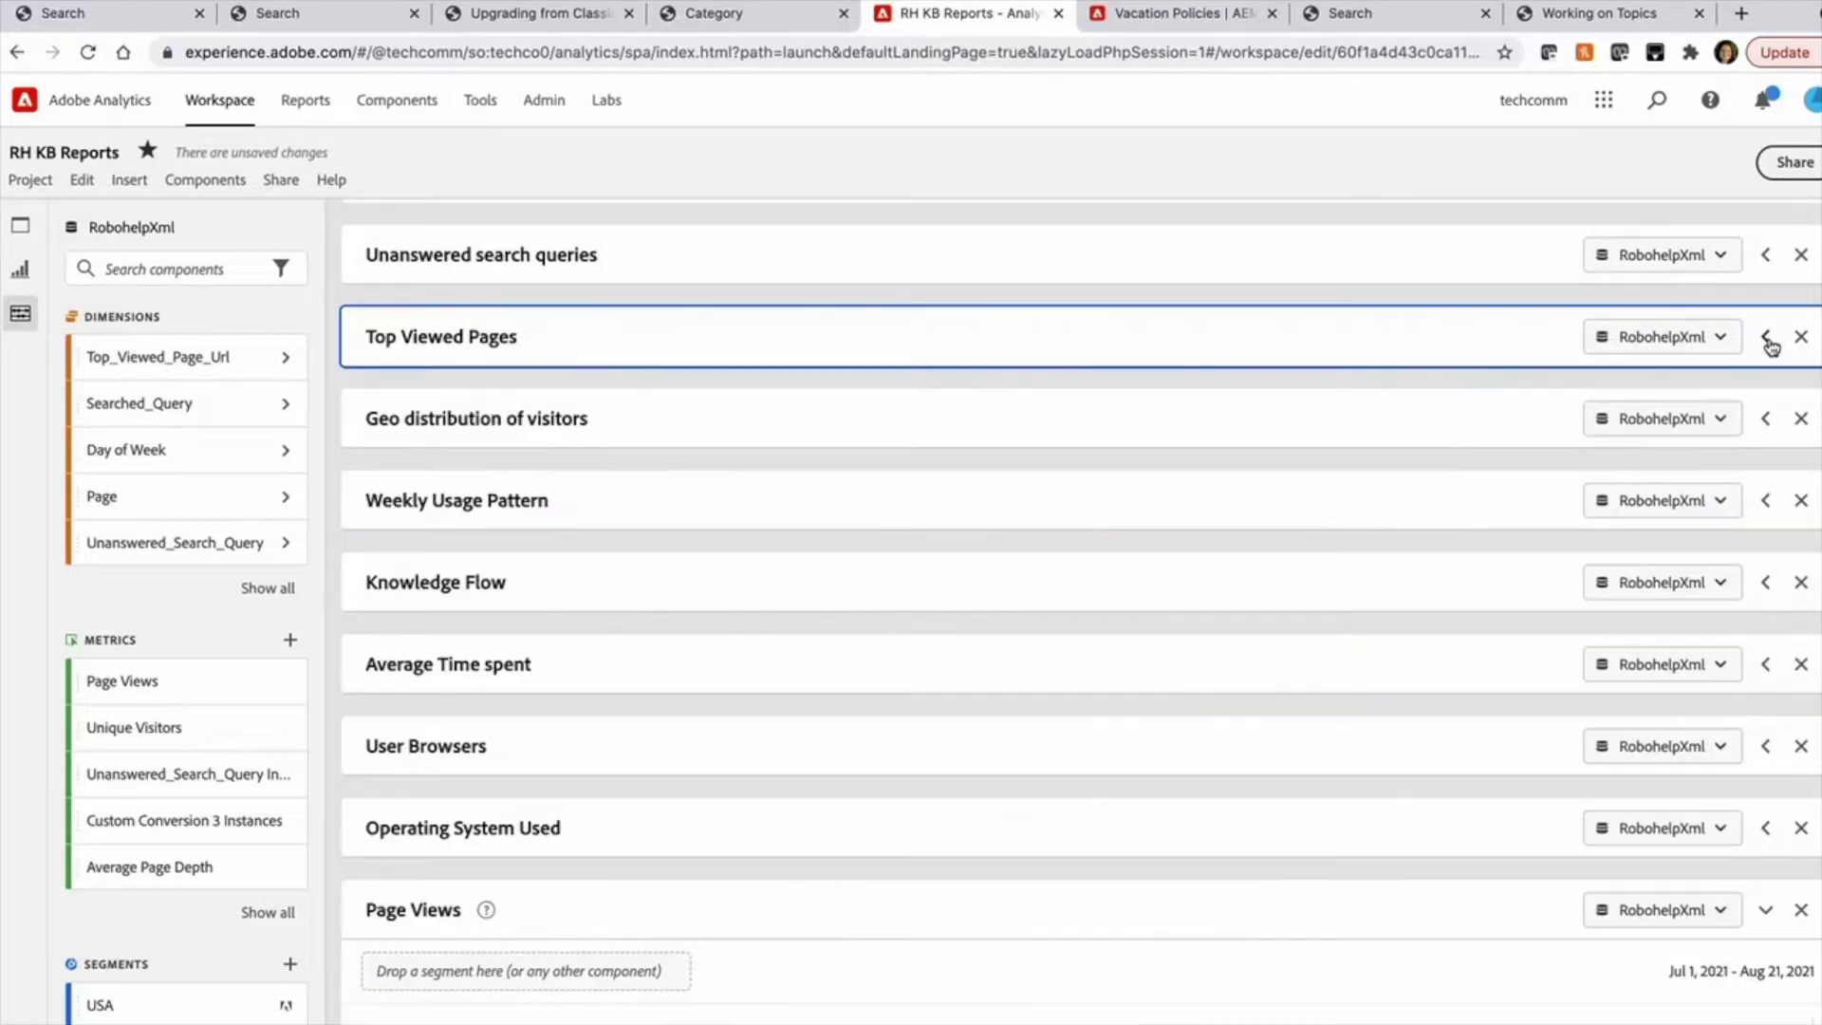
- Build the Geo distribution of visitors world map with Page Views as metric, then collapse it
click(1766, 420)
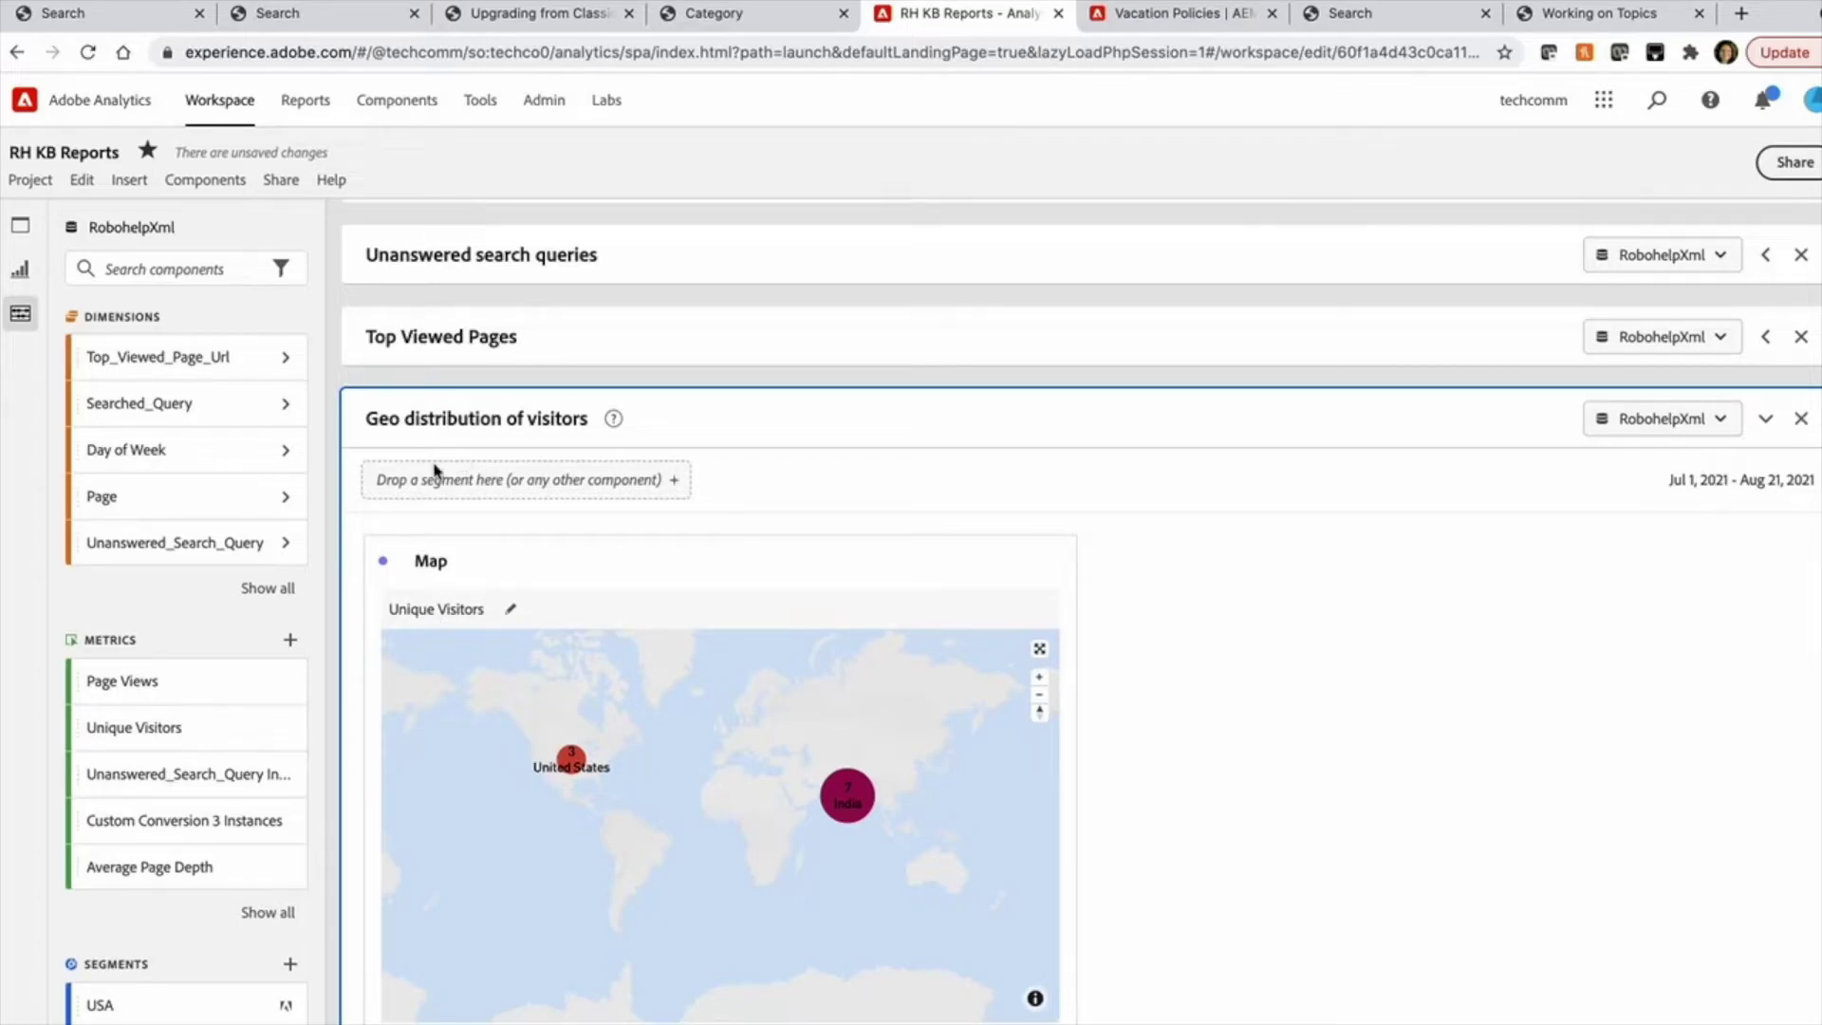
click(511, 612)
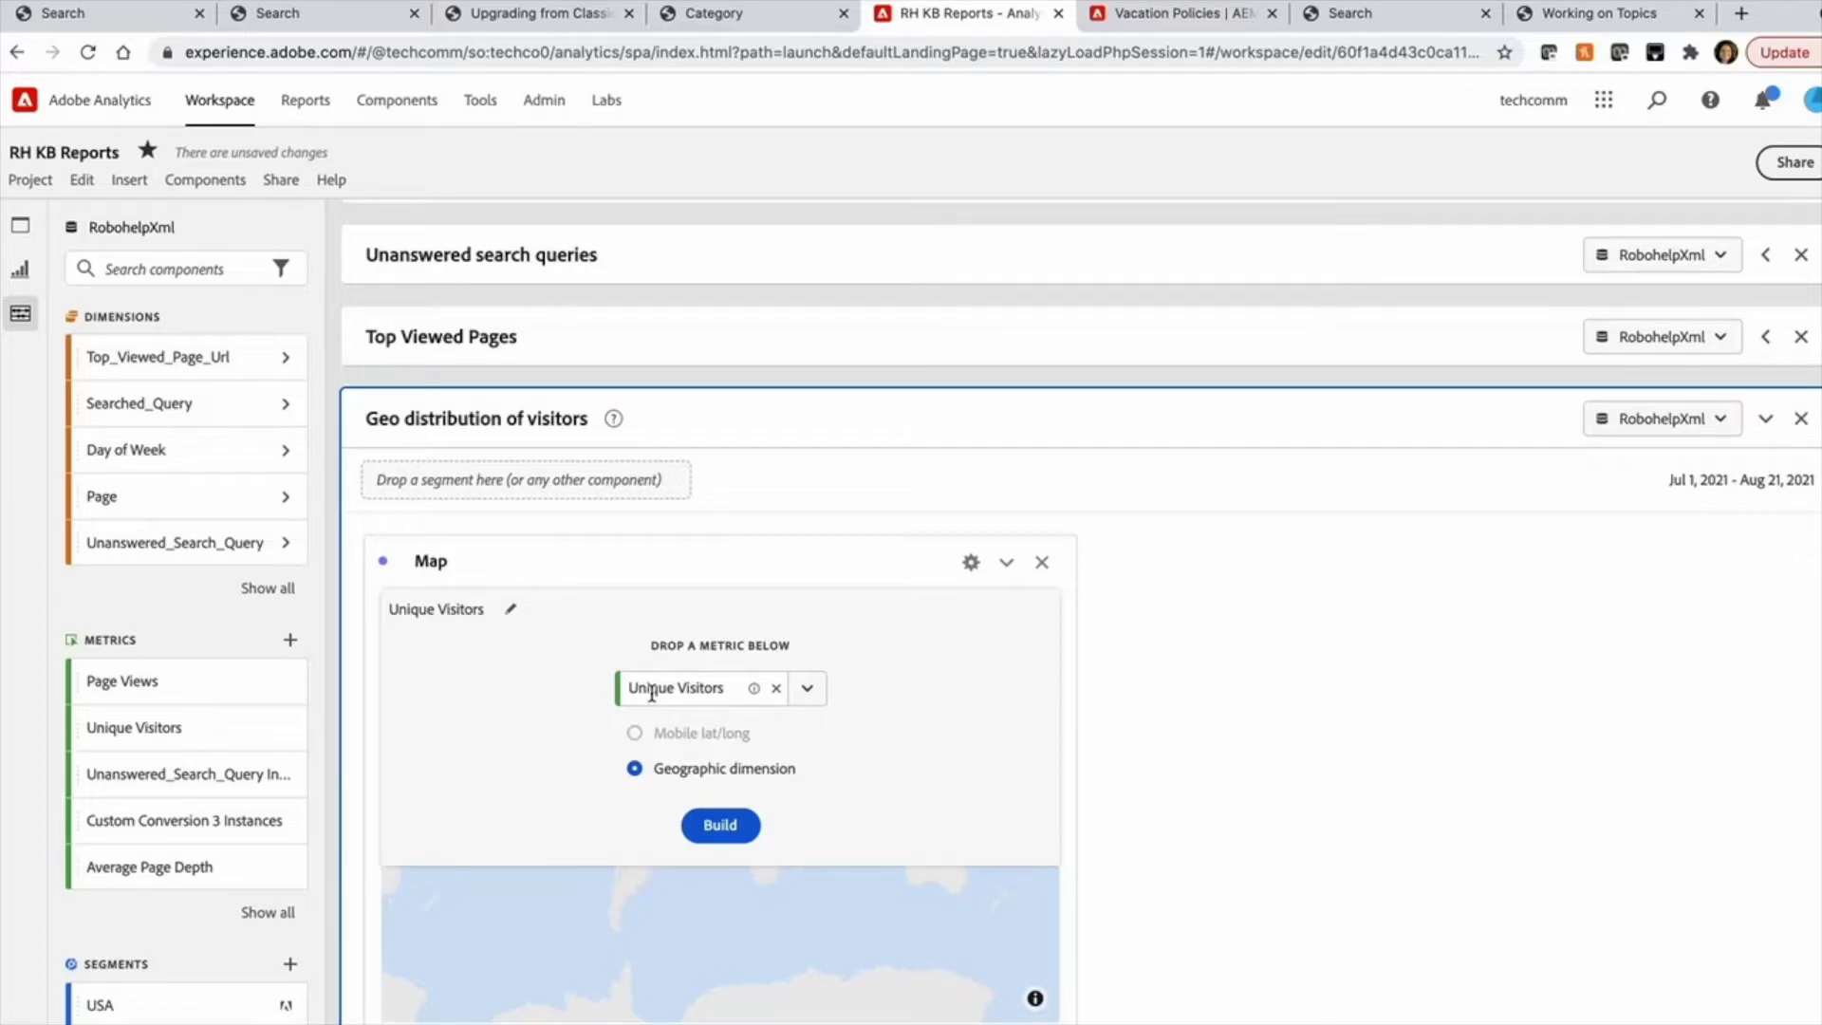
click(806, 691)
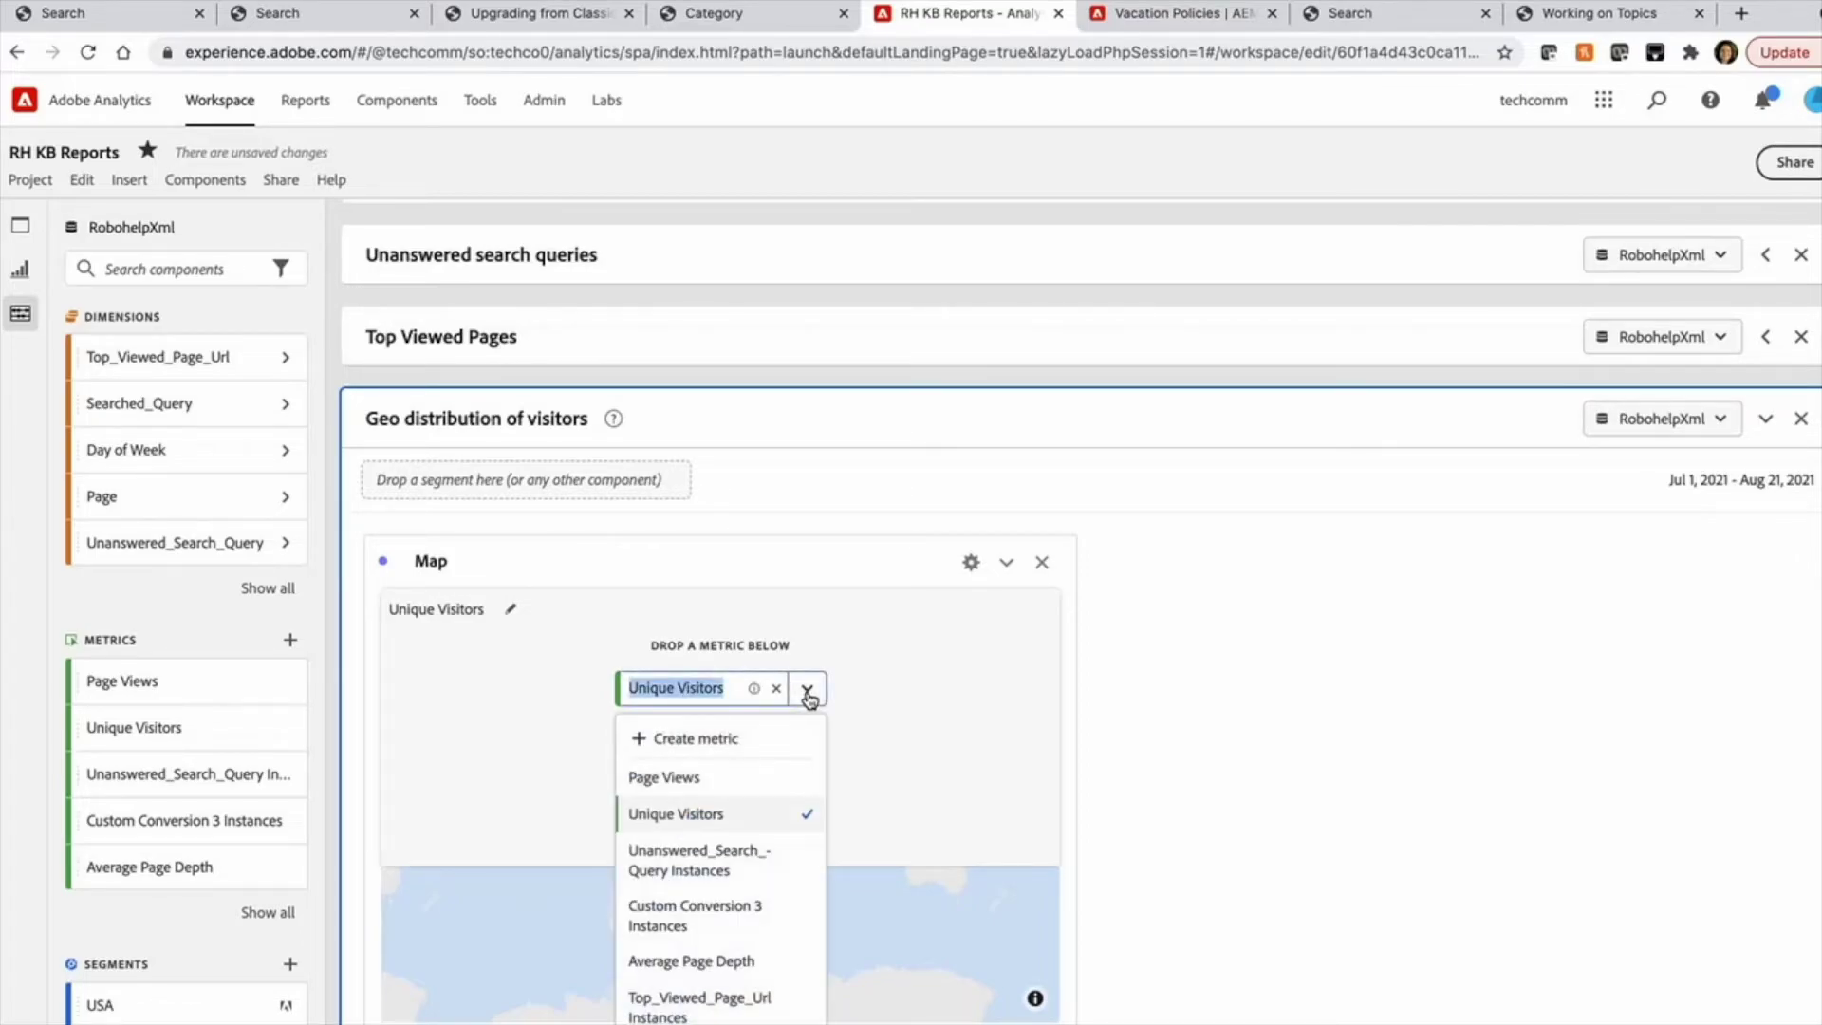
click(735, 777)
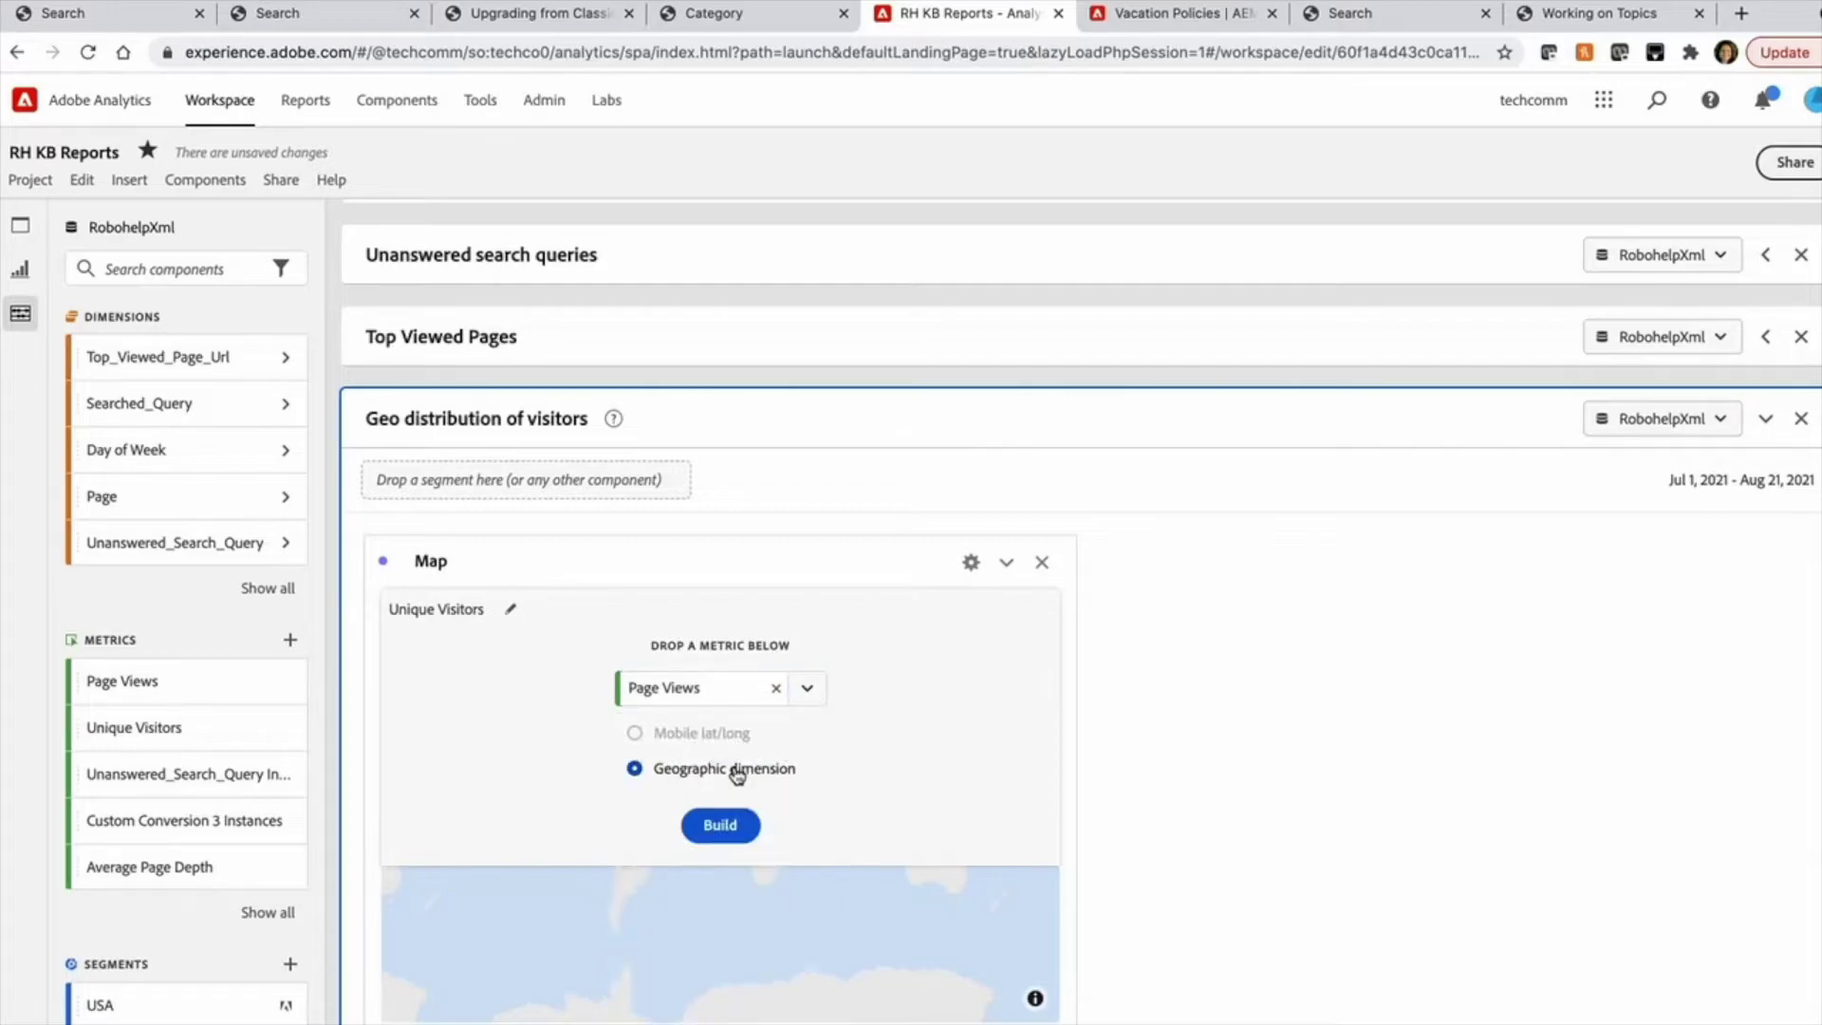
click(720, 826)
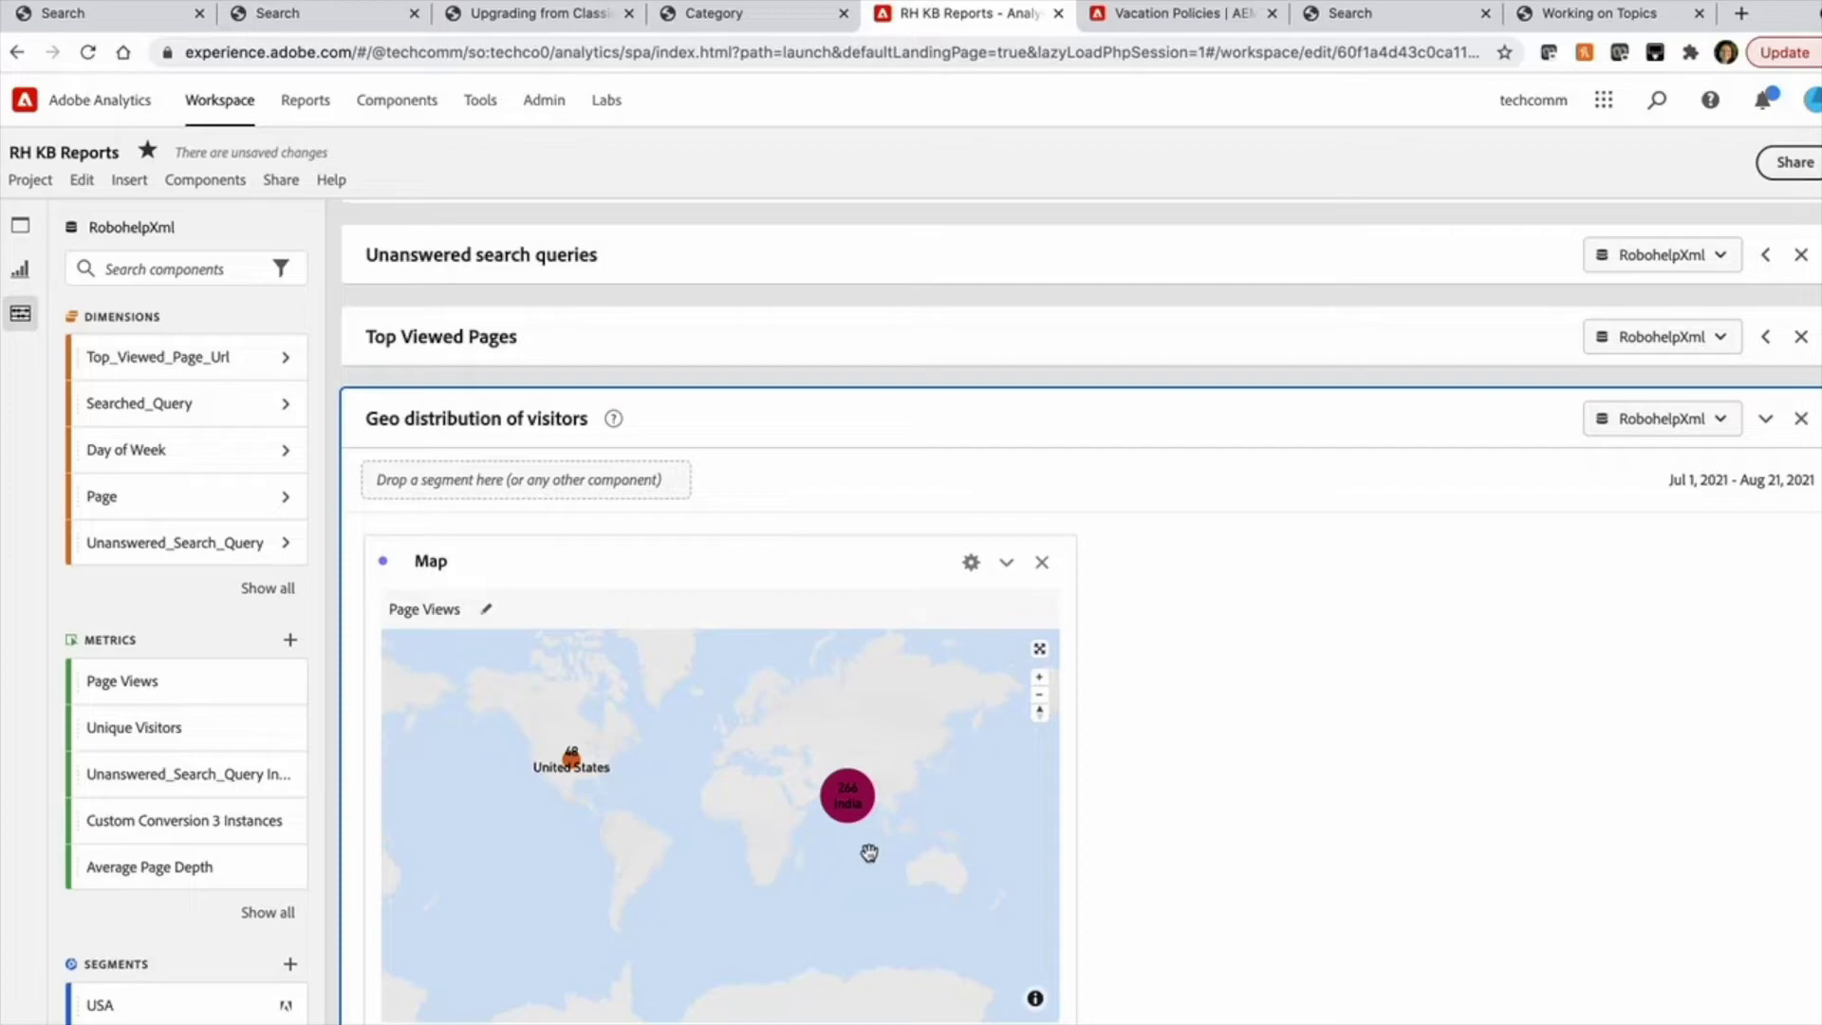
click(1766, 419)
- Expand Weekly Usage Pattern to see Tuesday leading at 88 occurrences, then collapse it
click(1766, 501)
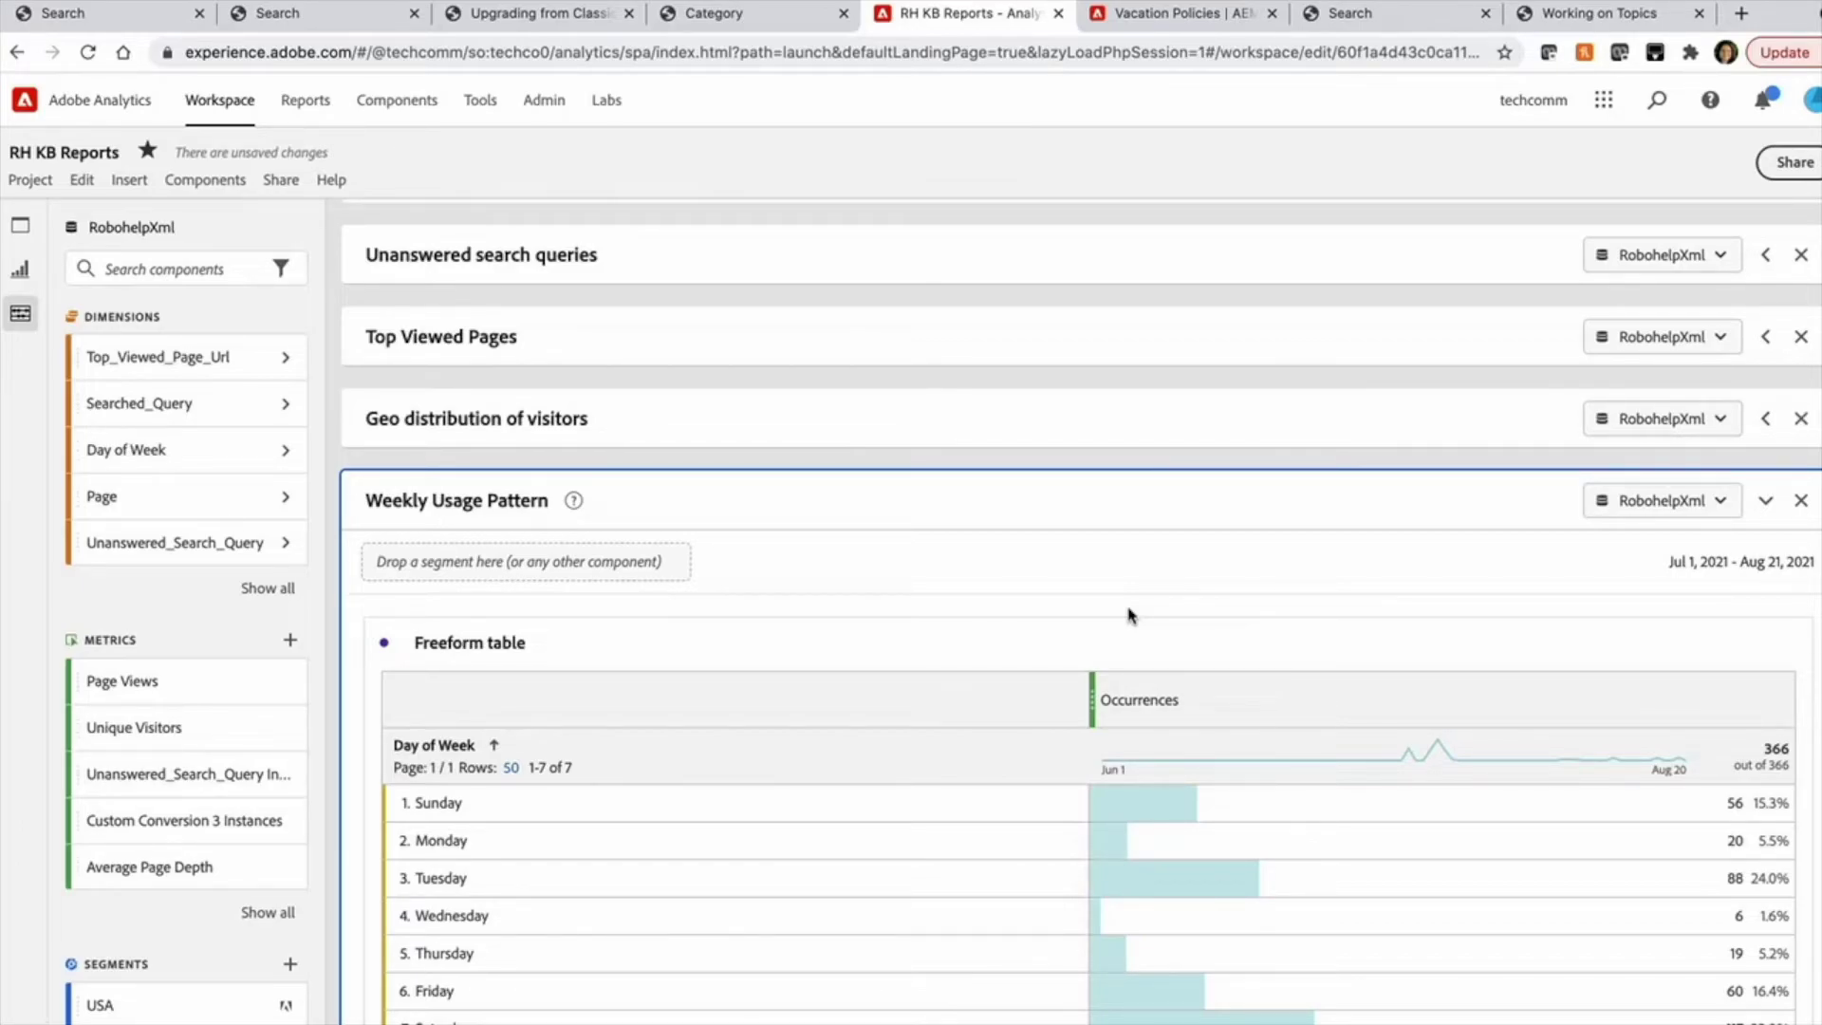
click(1768, 503)
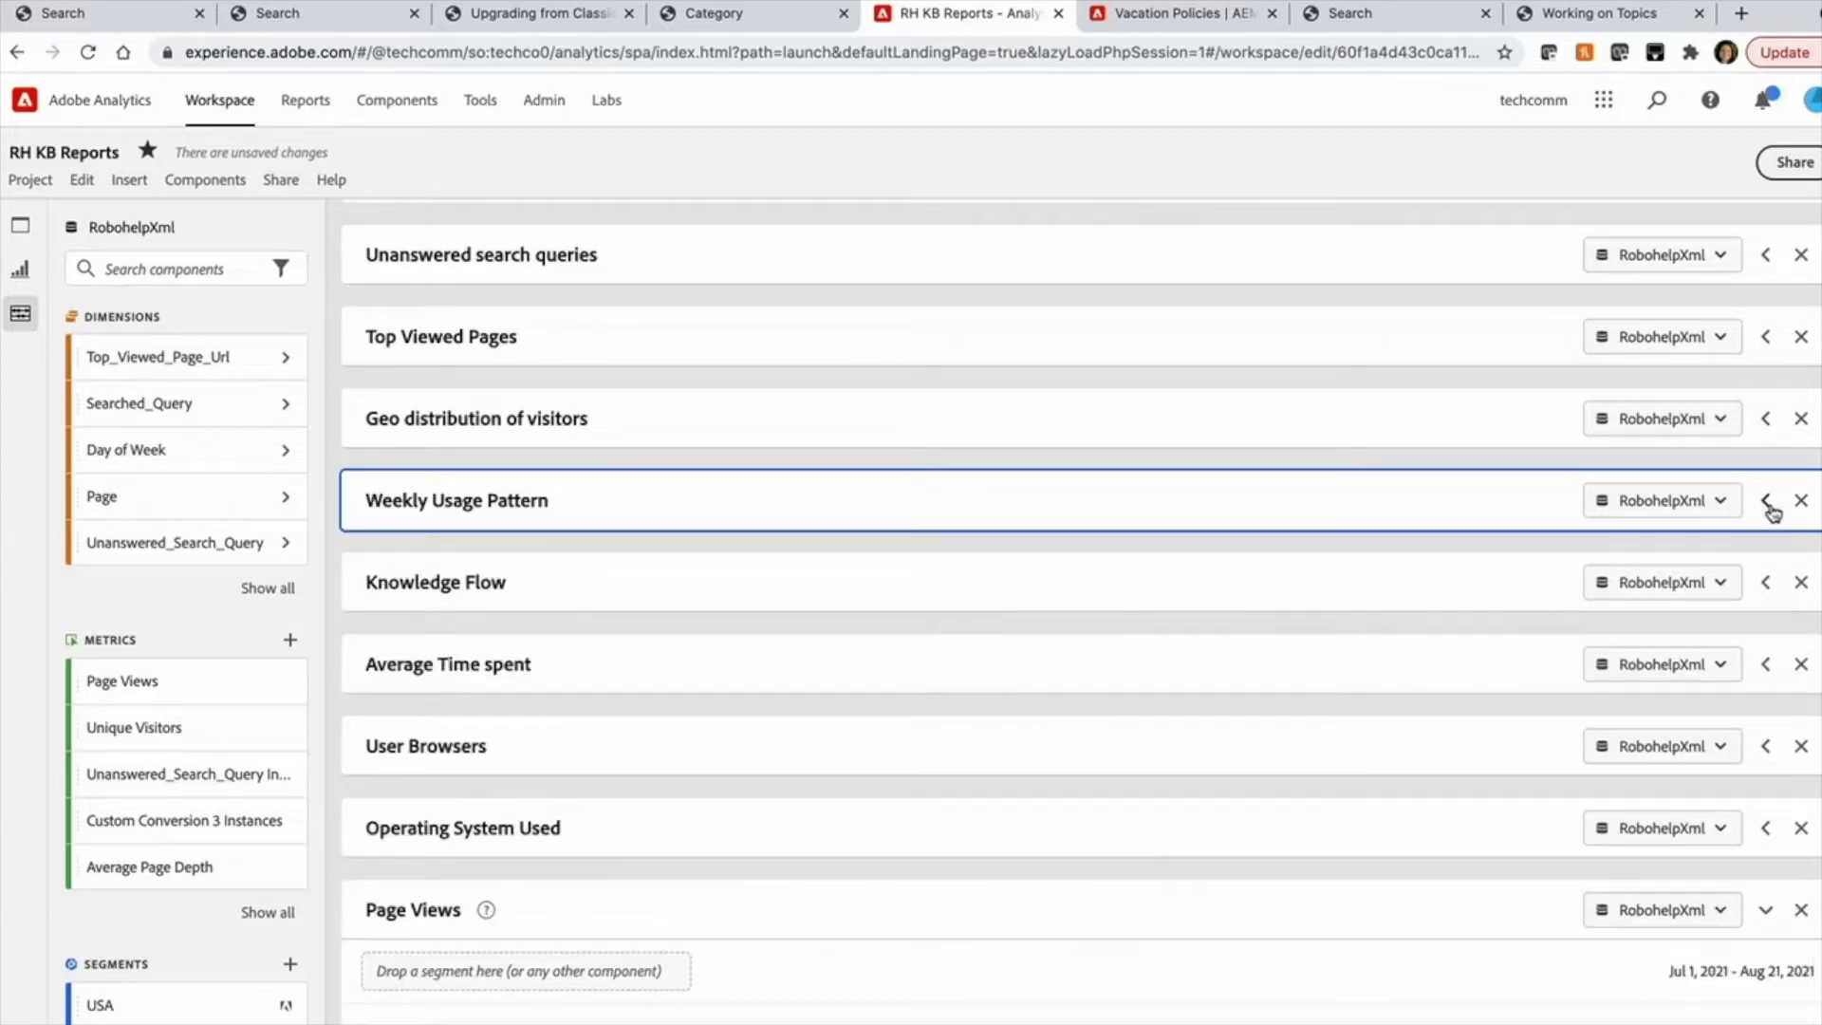
- Expand Knowledge Flow, scroll through its page-path flow chart, then collapse it
click(1766, 582)
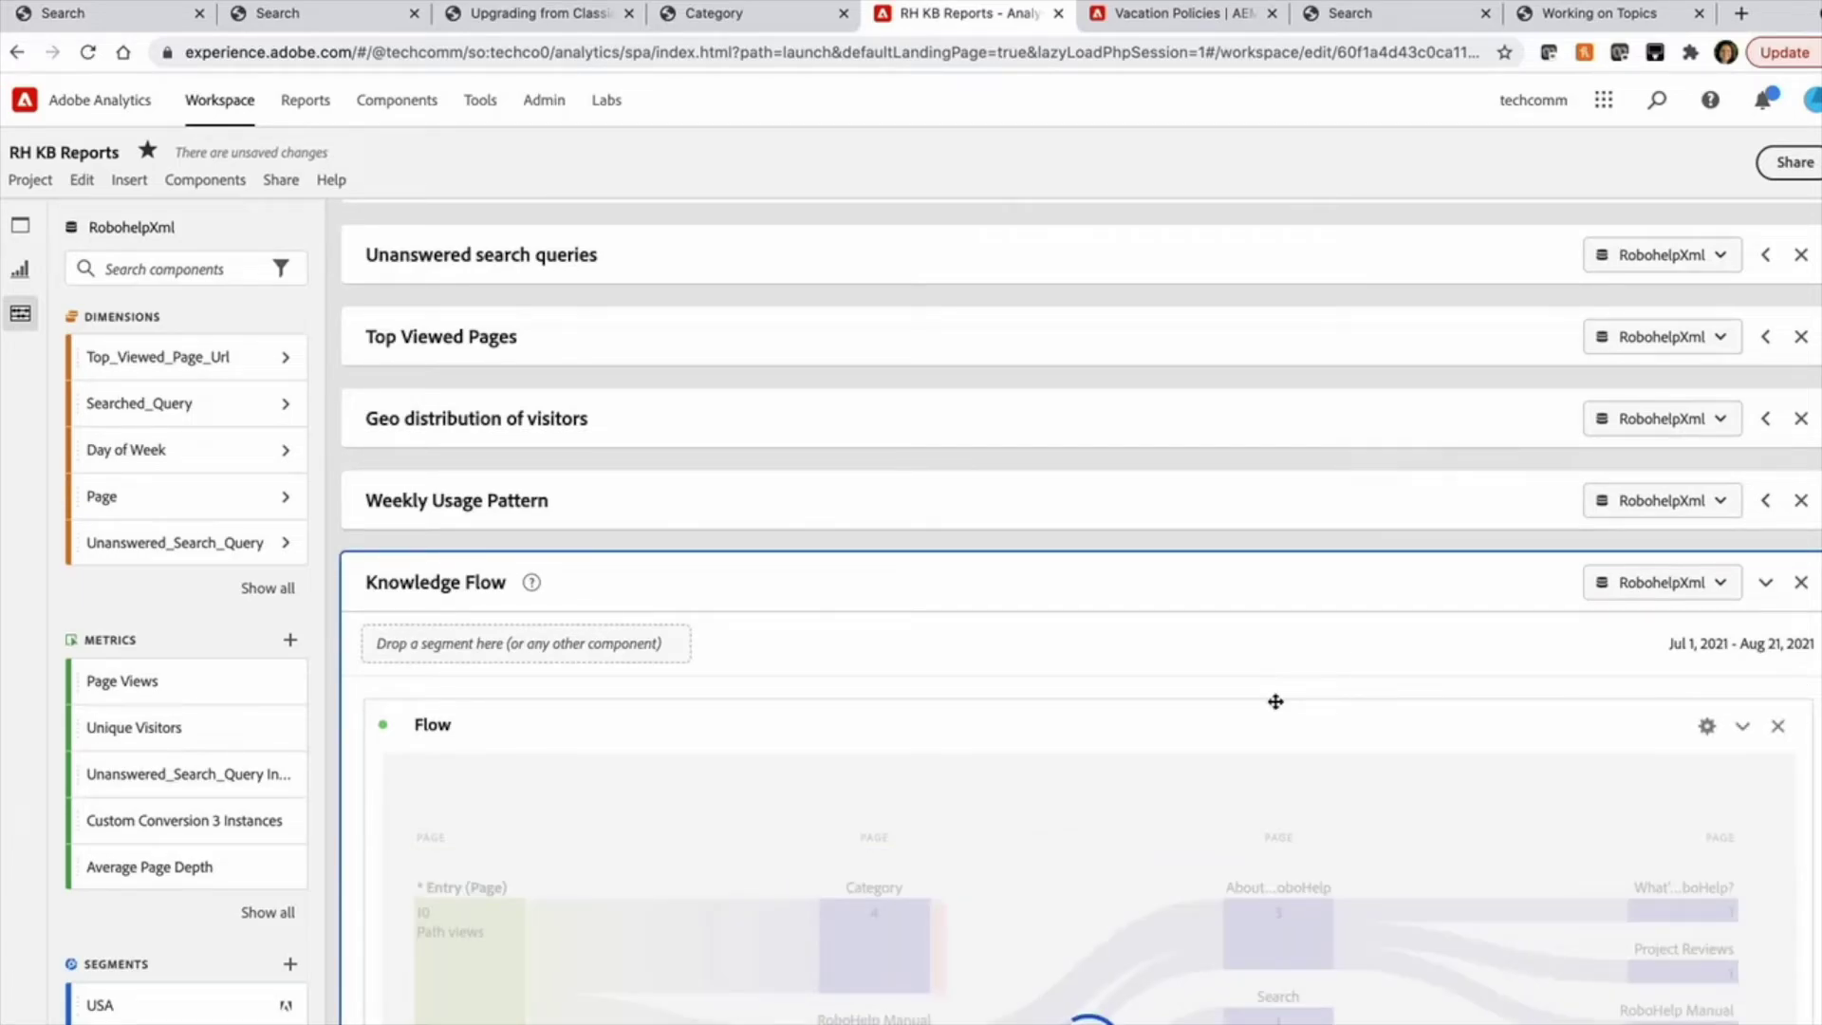
scroll(1272, 583, down, 1)
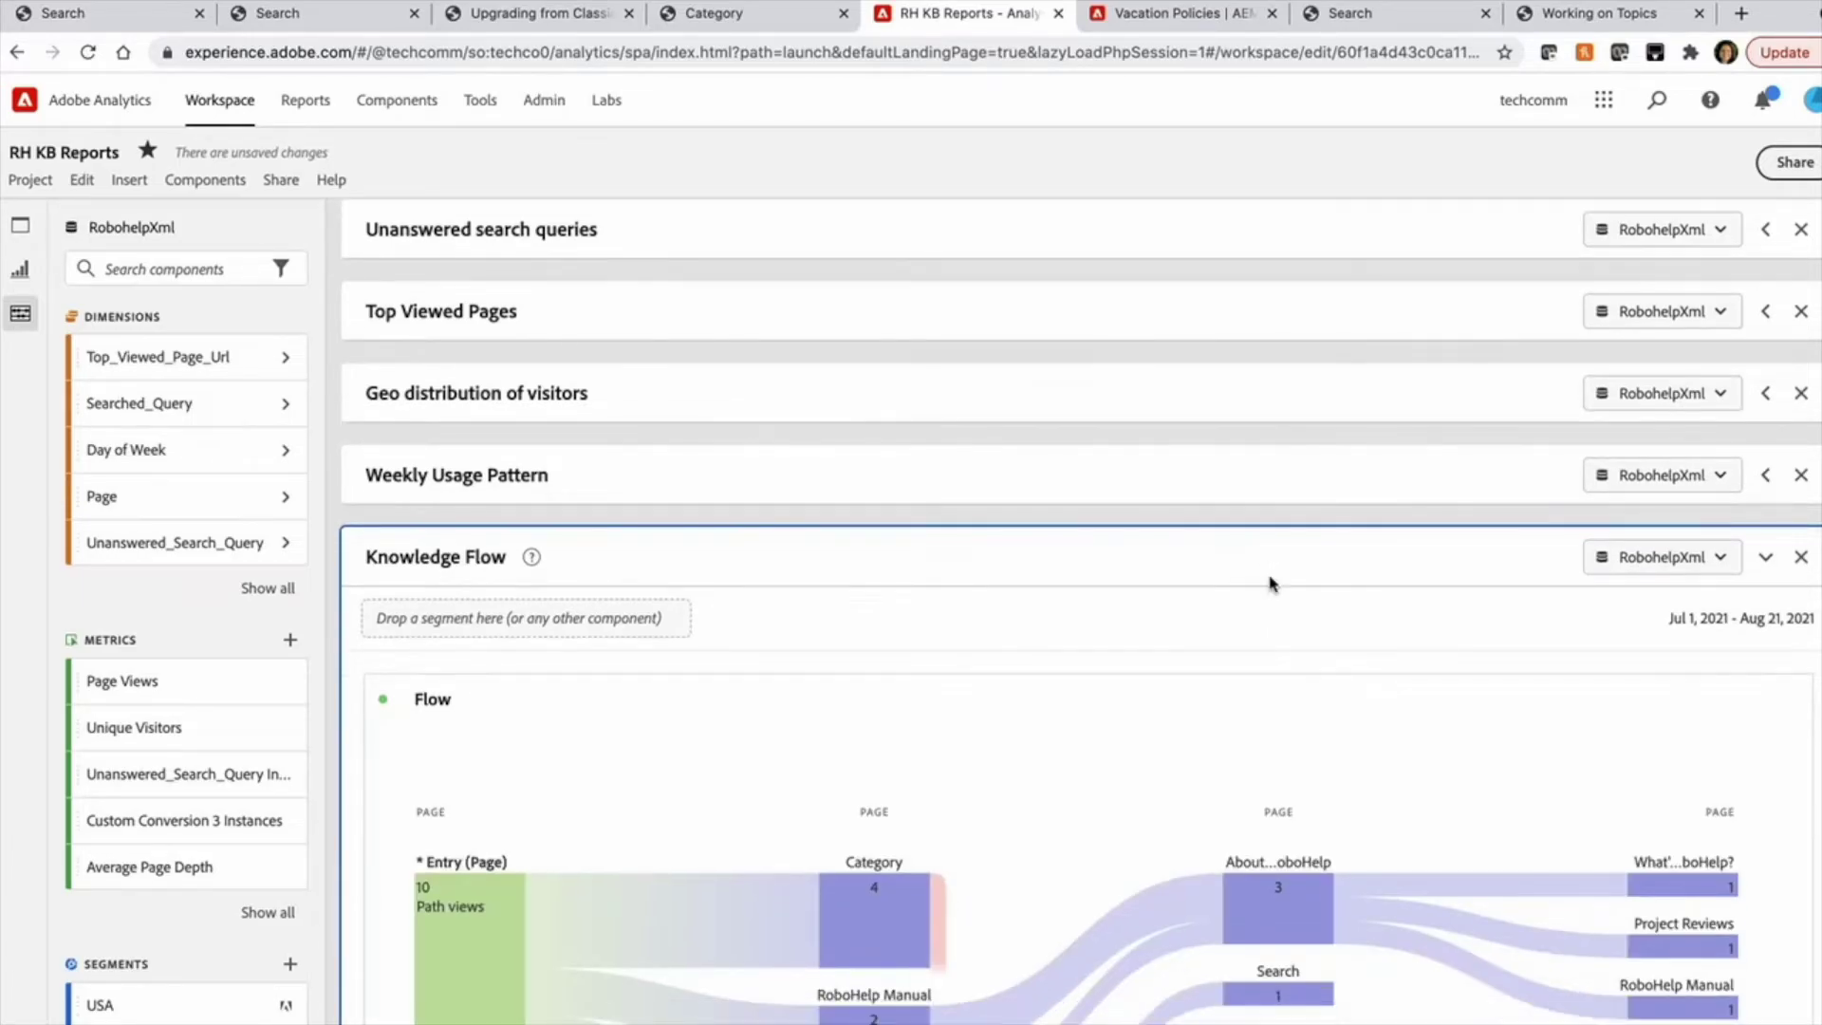
scroll(1272, 583, down, 4)
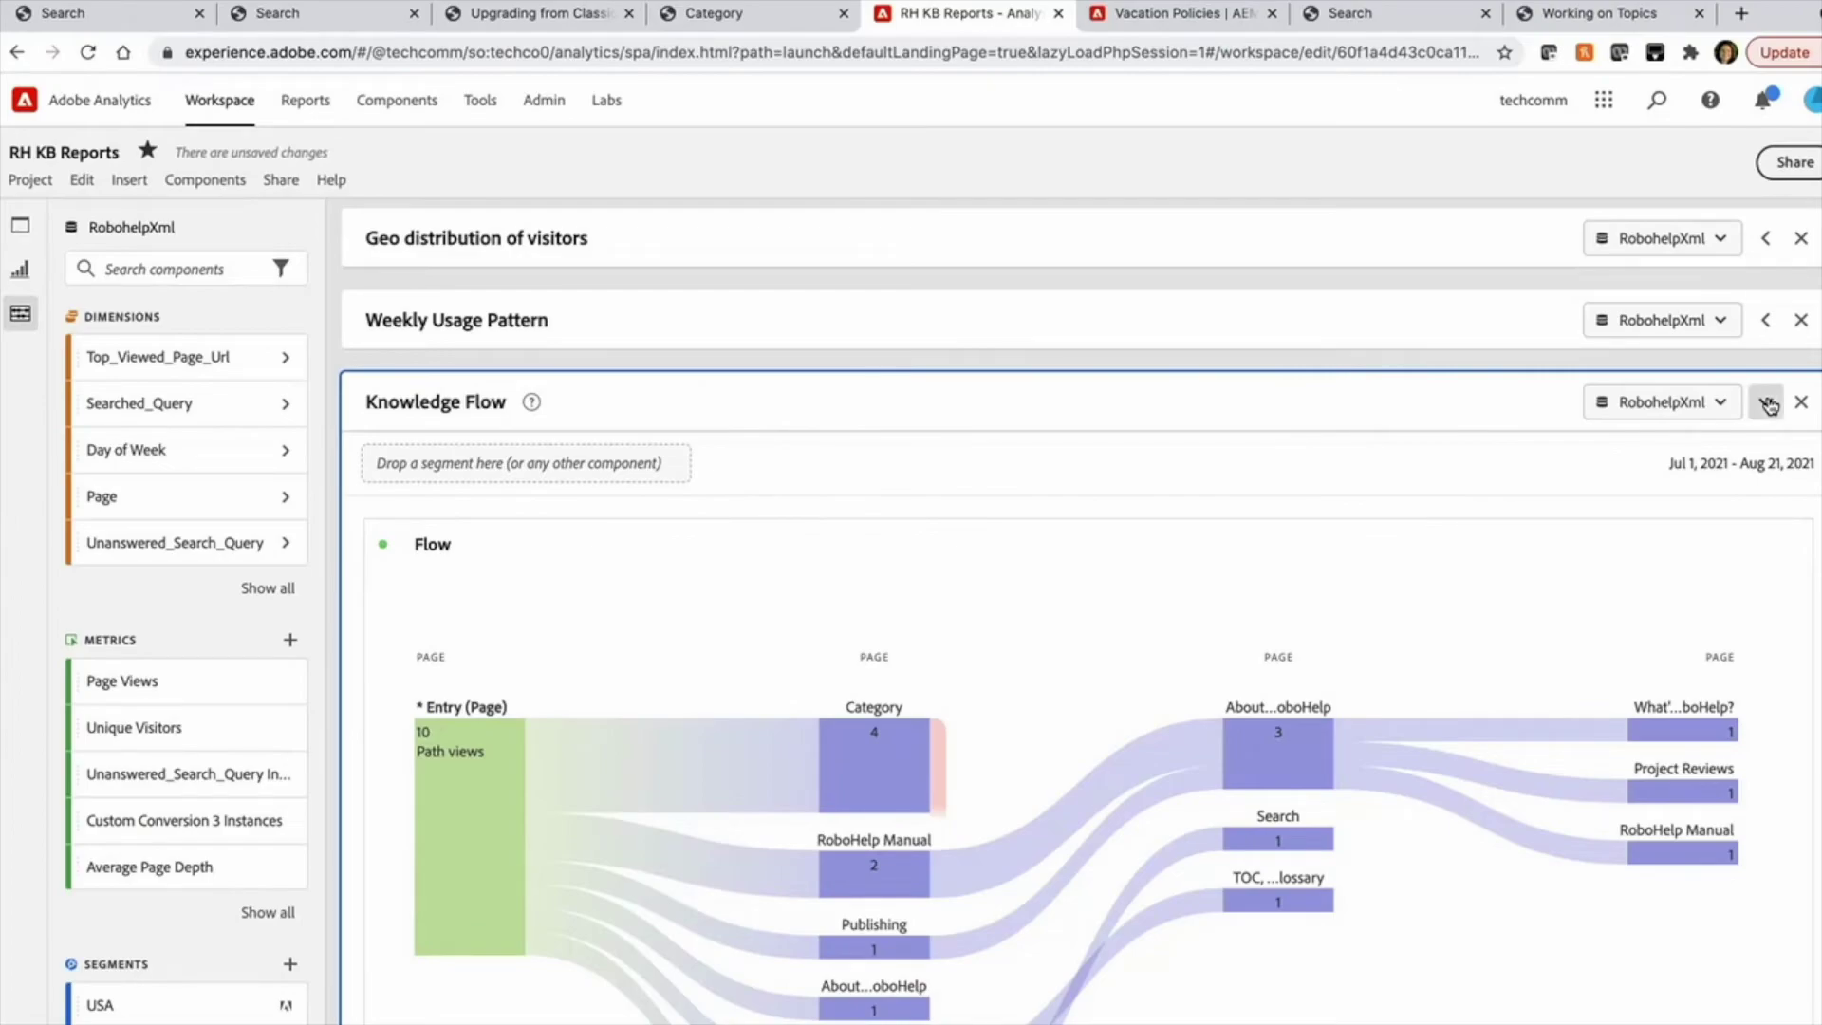
click(1775, 377)
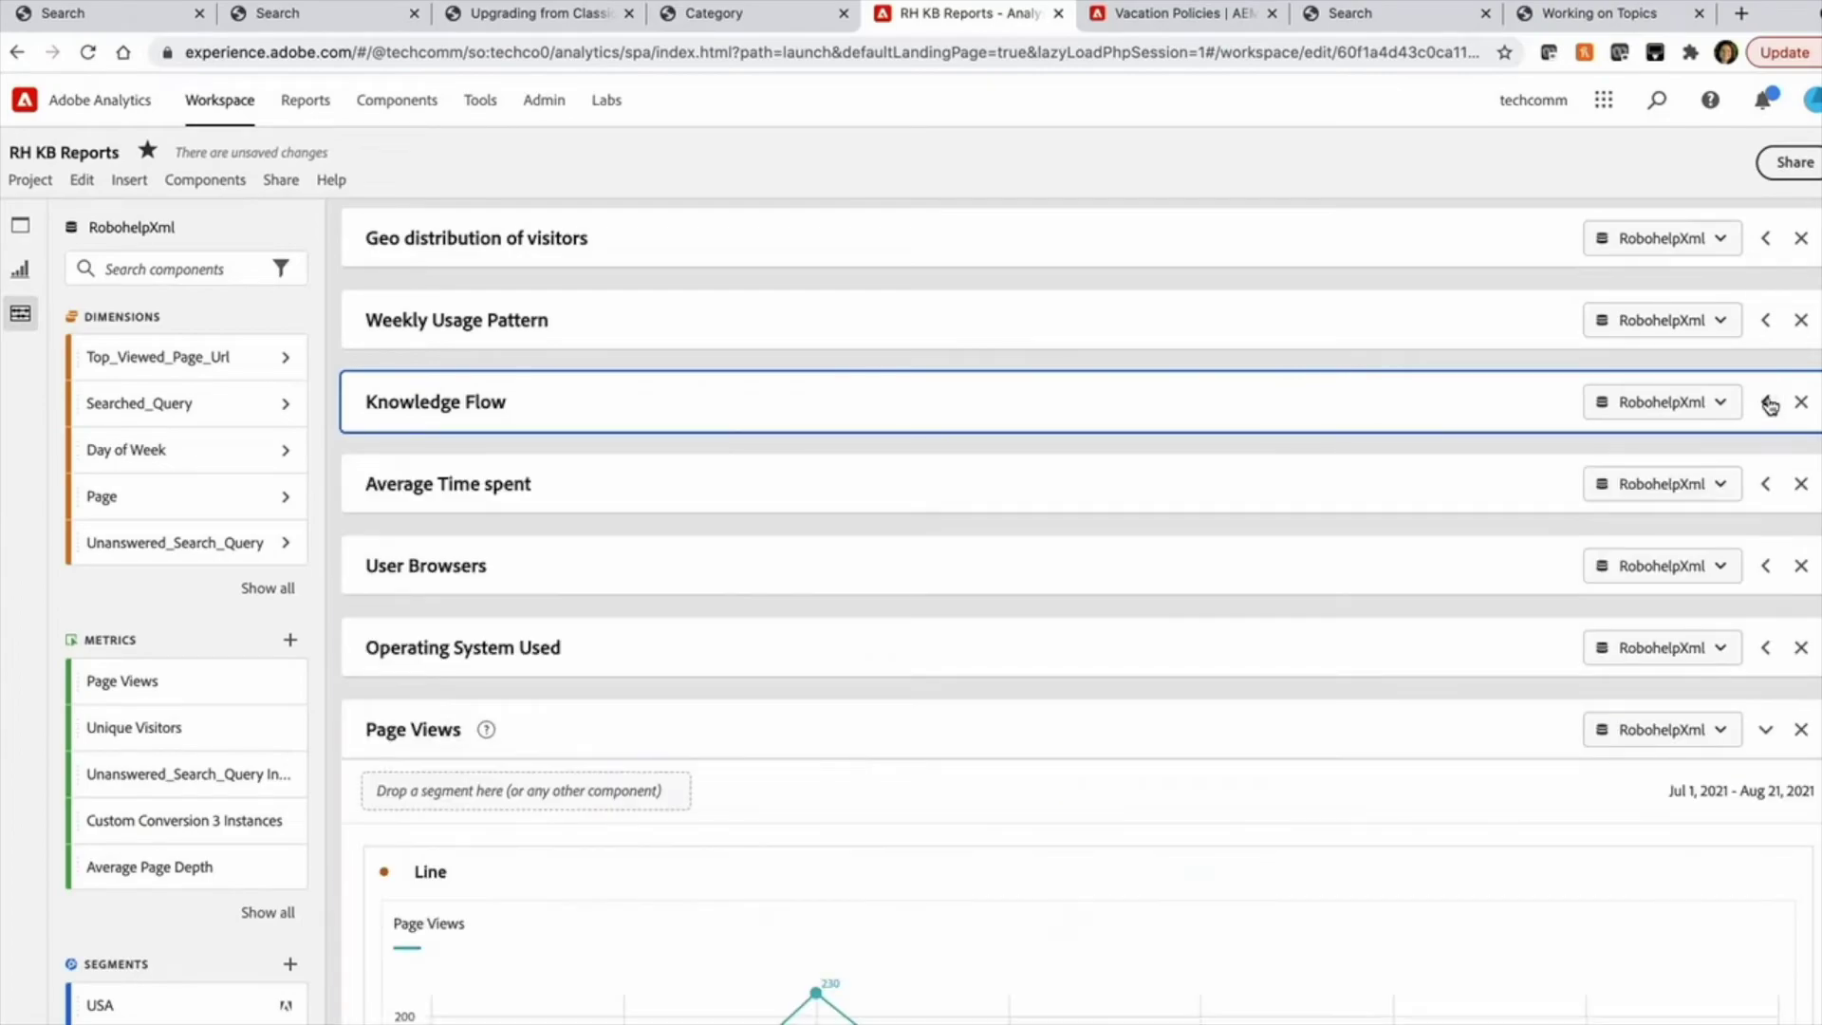
- Expand Average Time spent, showing less than 15 seconds leading with 9 unique visitors
click(1766, 483)
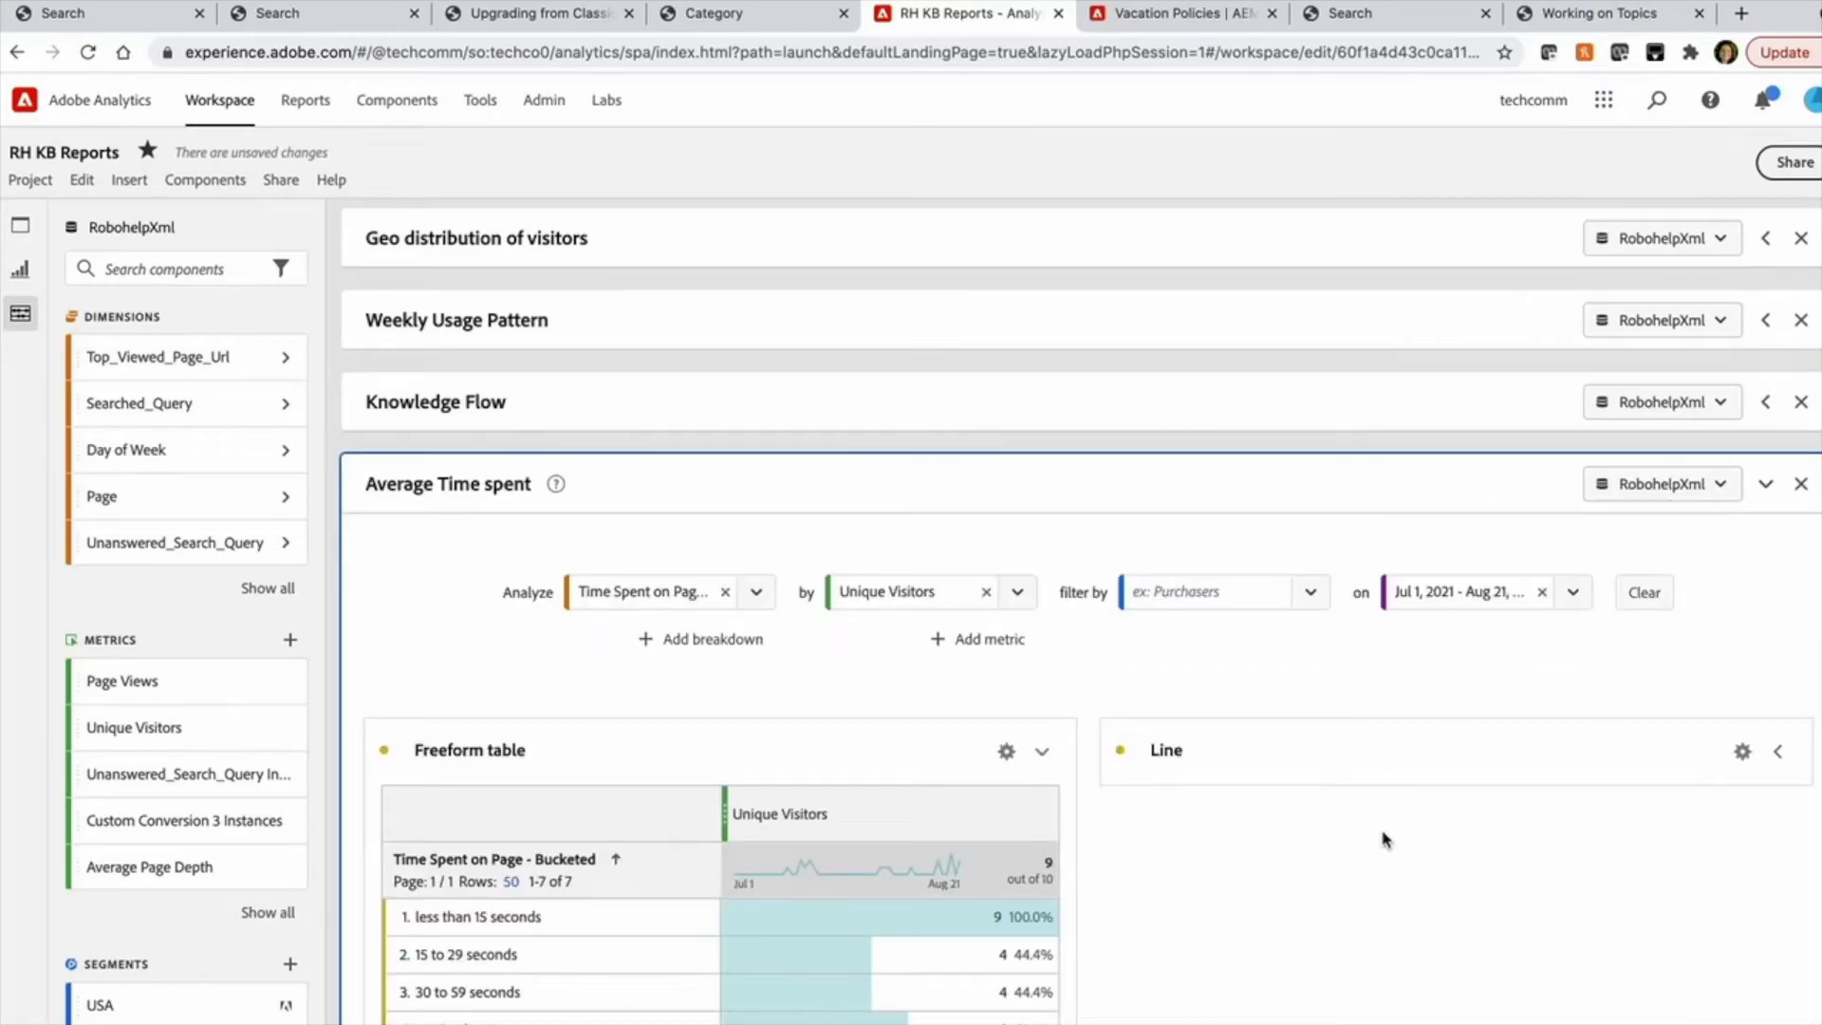
scroll(1383, 839, down, 3)
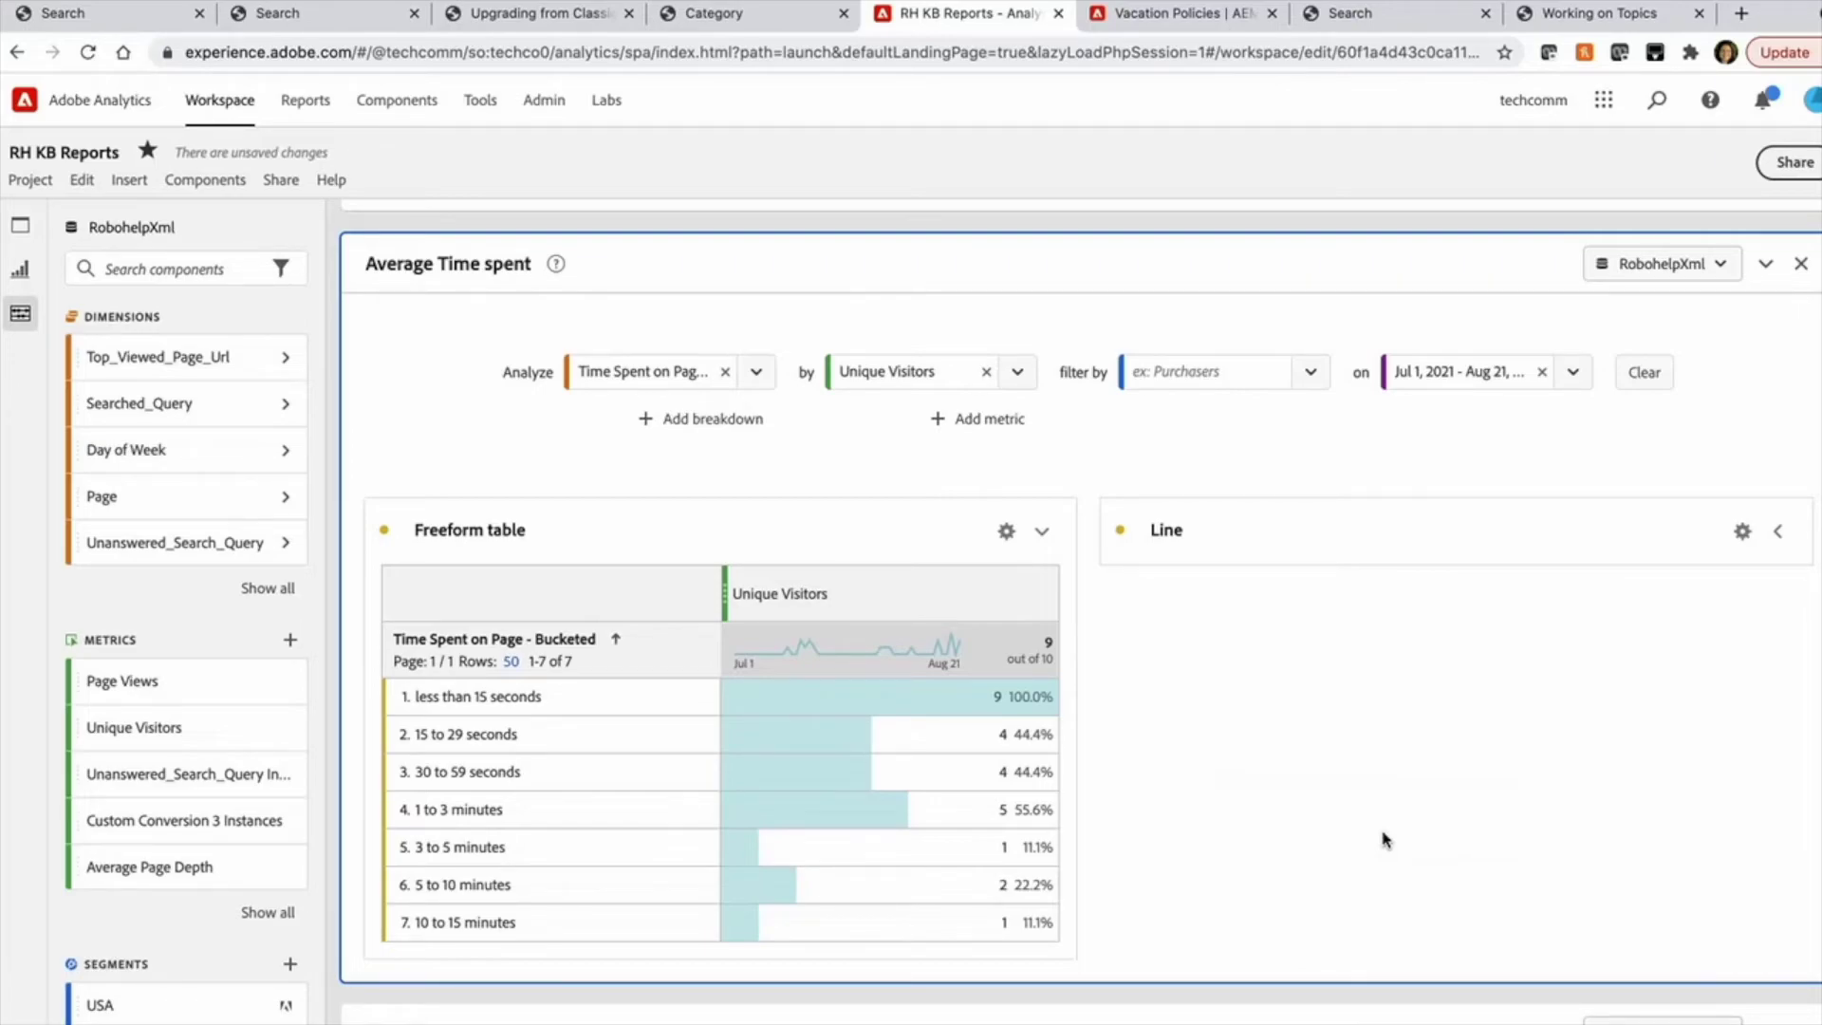
- Collapse Average Time spent, expand User Browsers and Operating System Used, and scroll to Page Views
click(1768, 263)
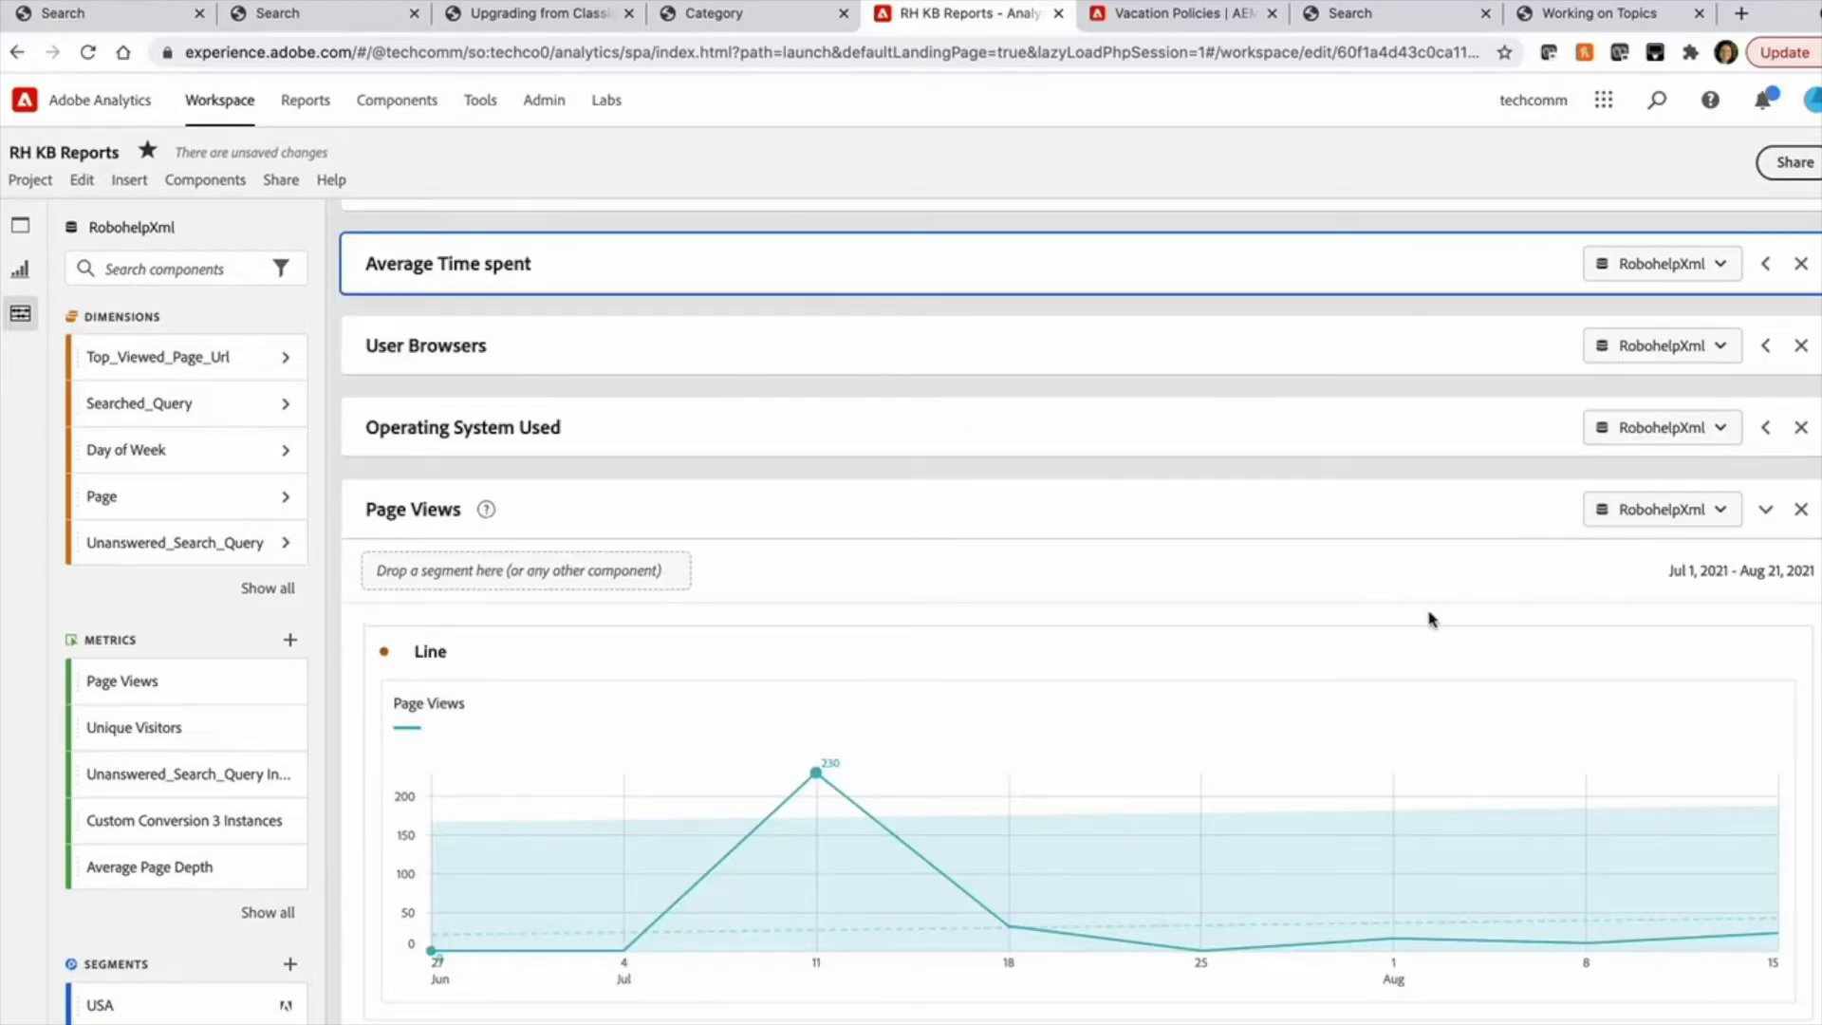
click(1765, 345)
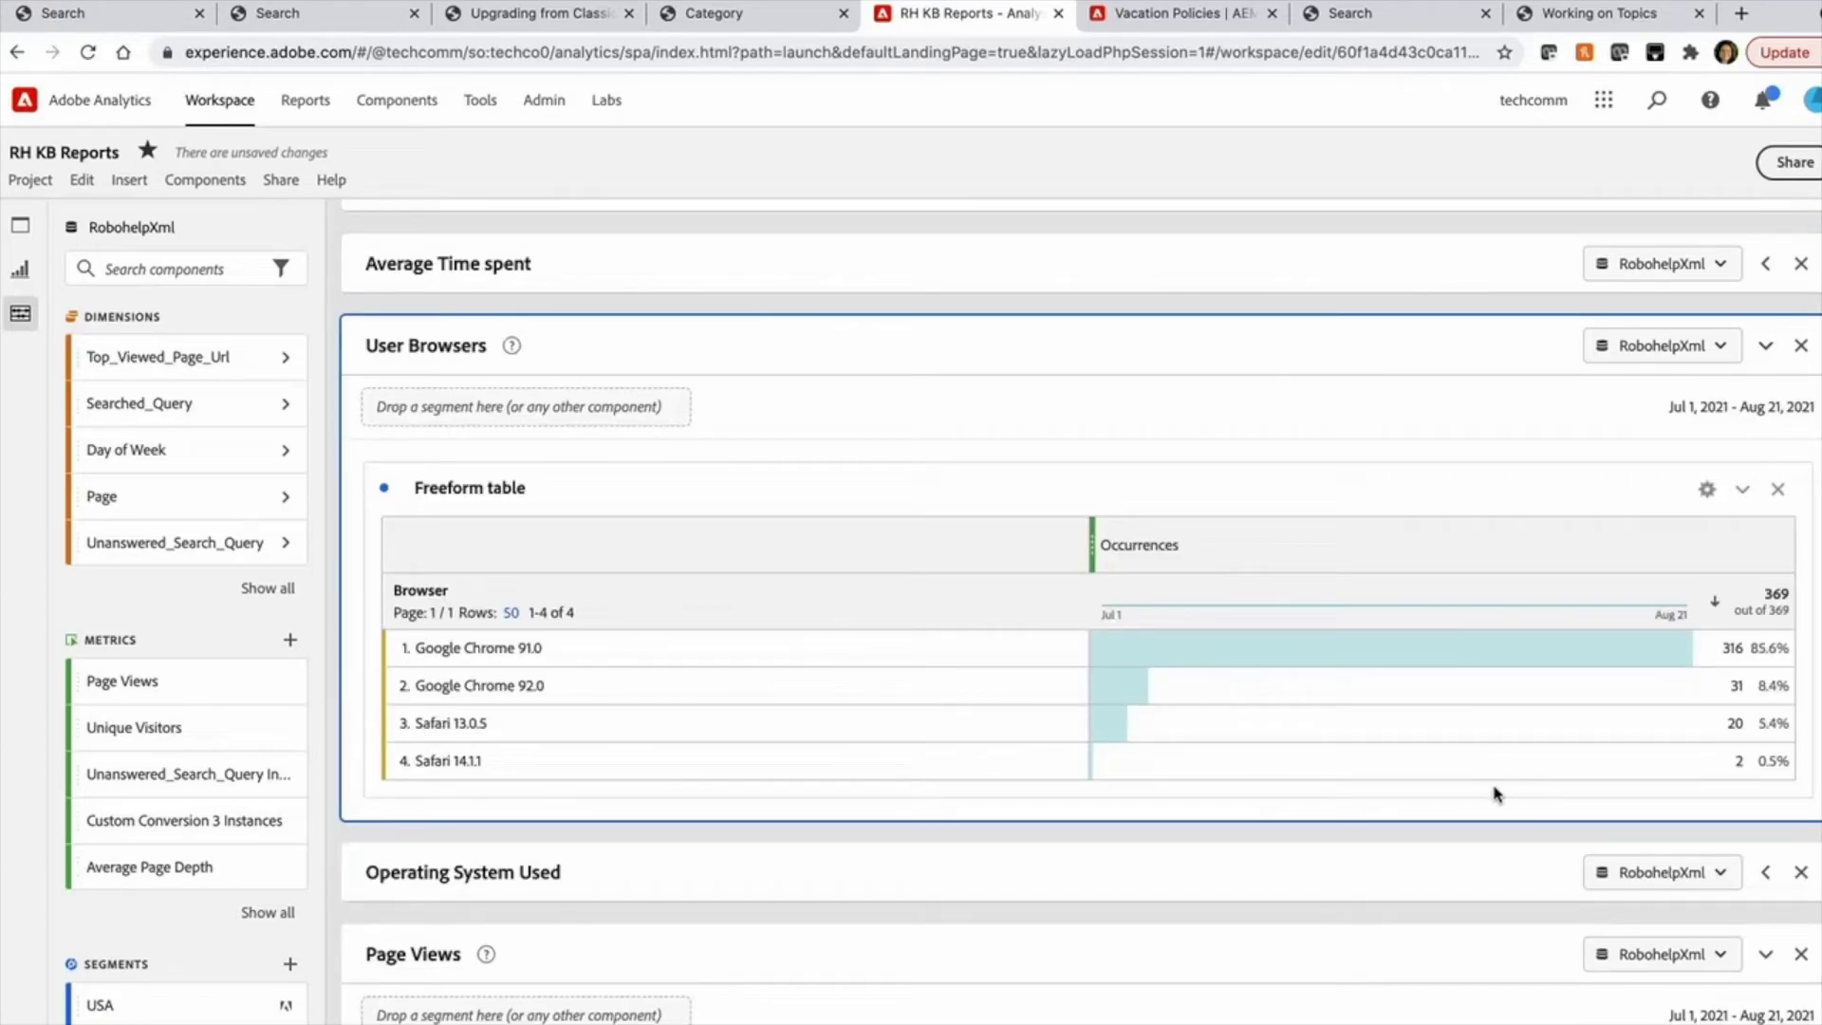
click(1765, 872)
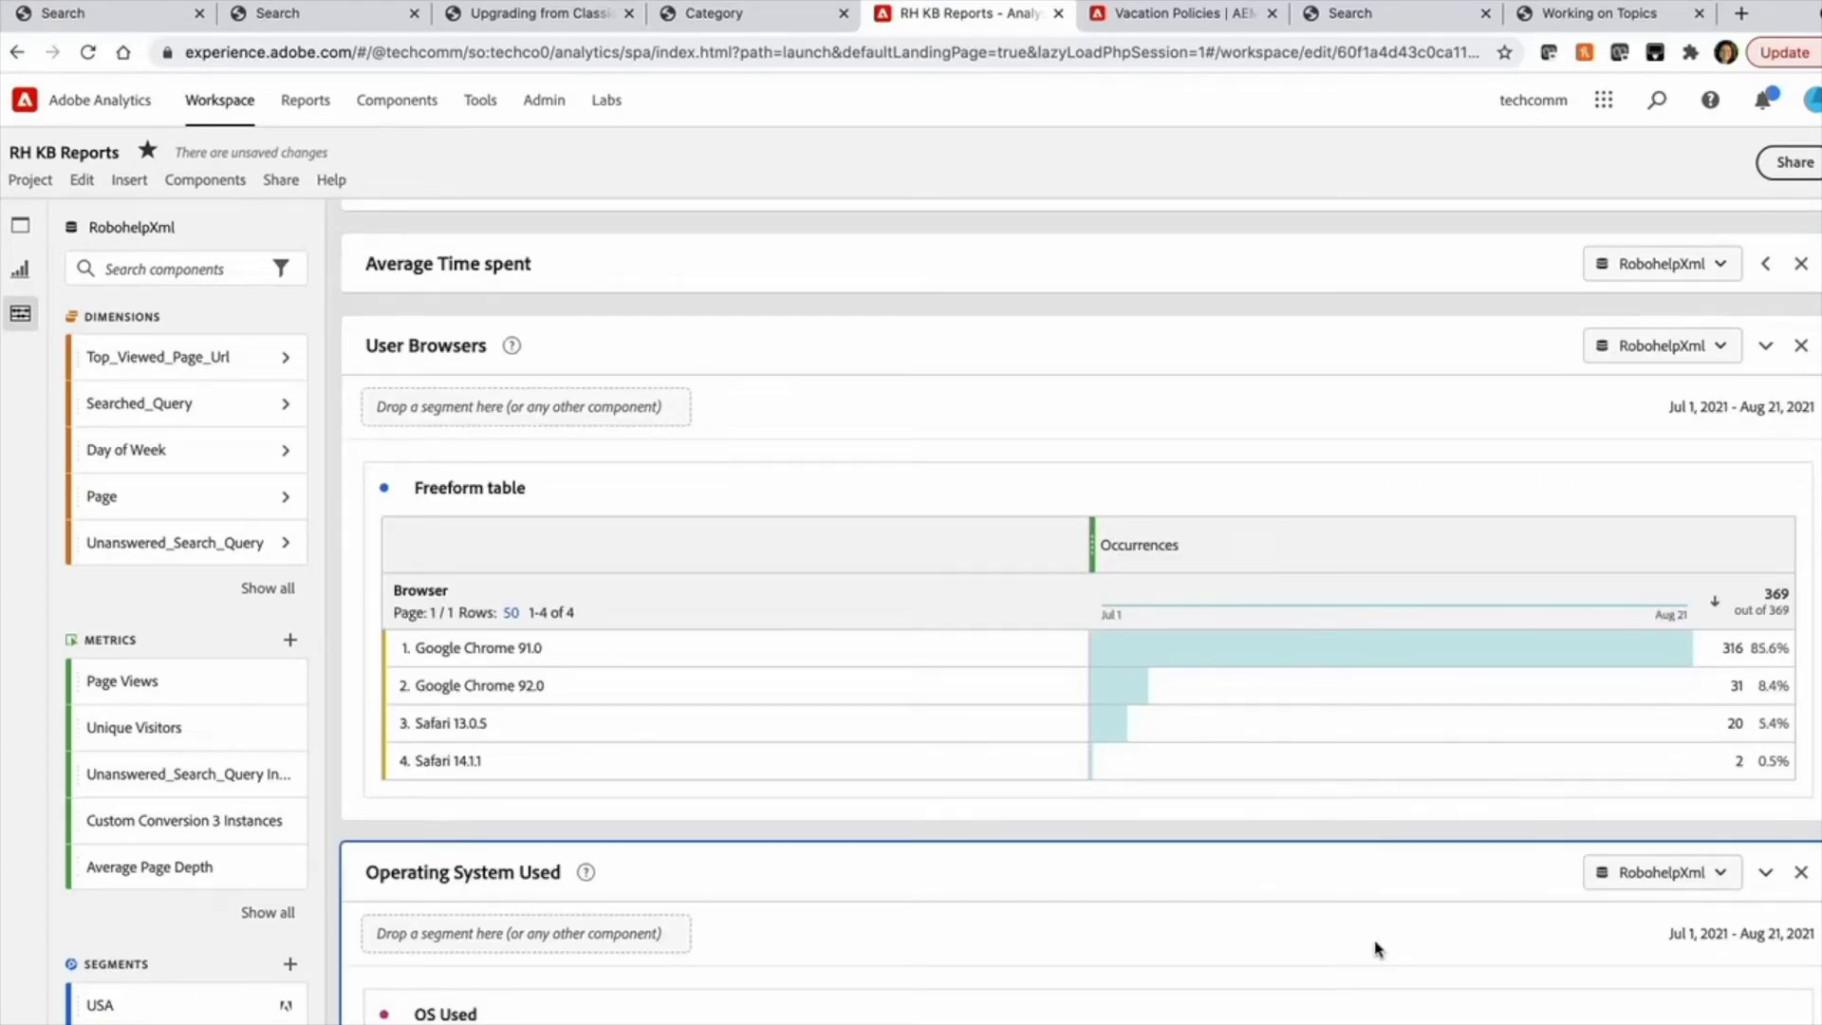
scroll(1375, 948, down, 3)
scroll(1376, 949, down, 5)
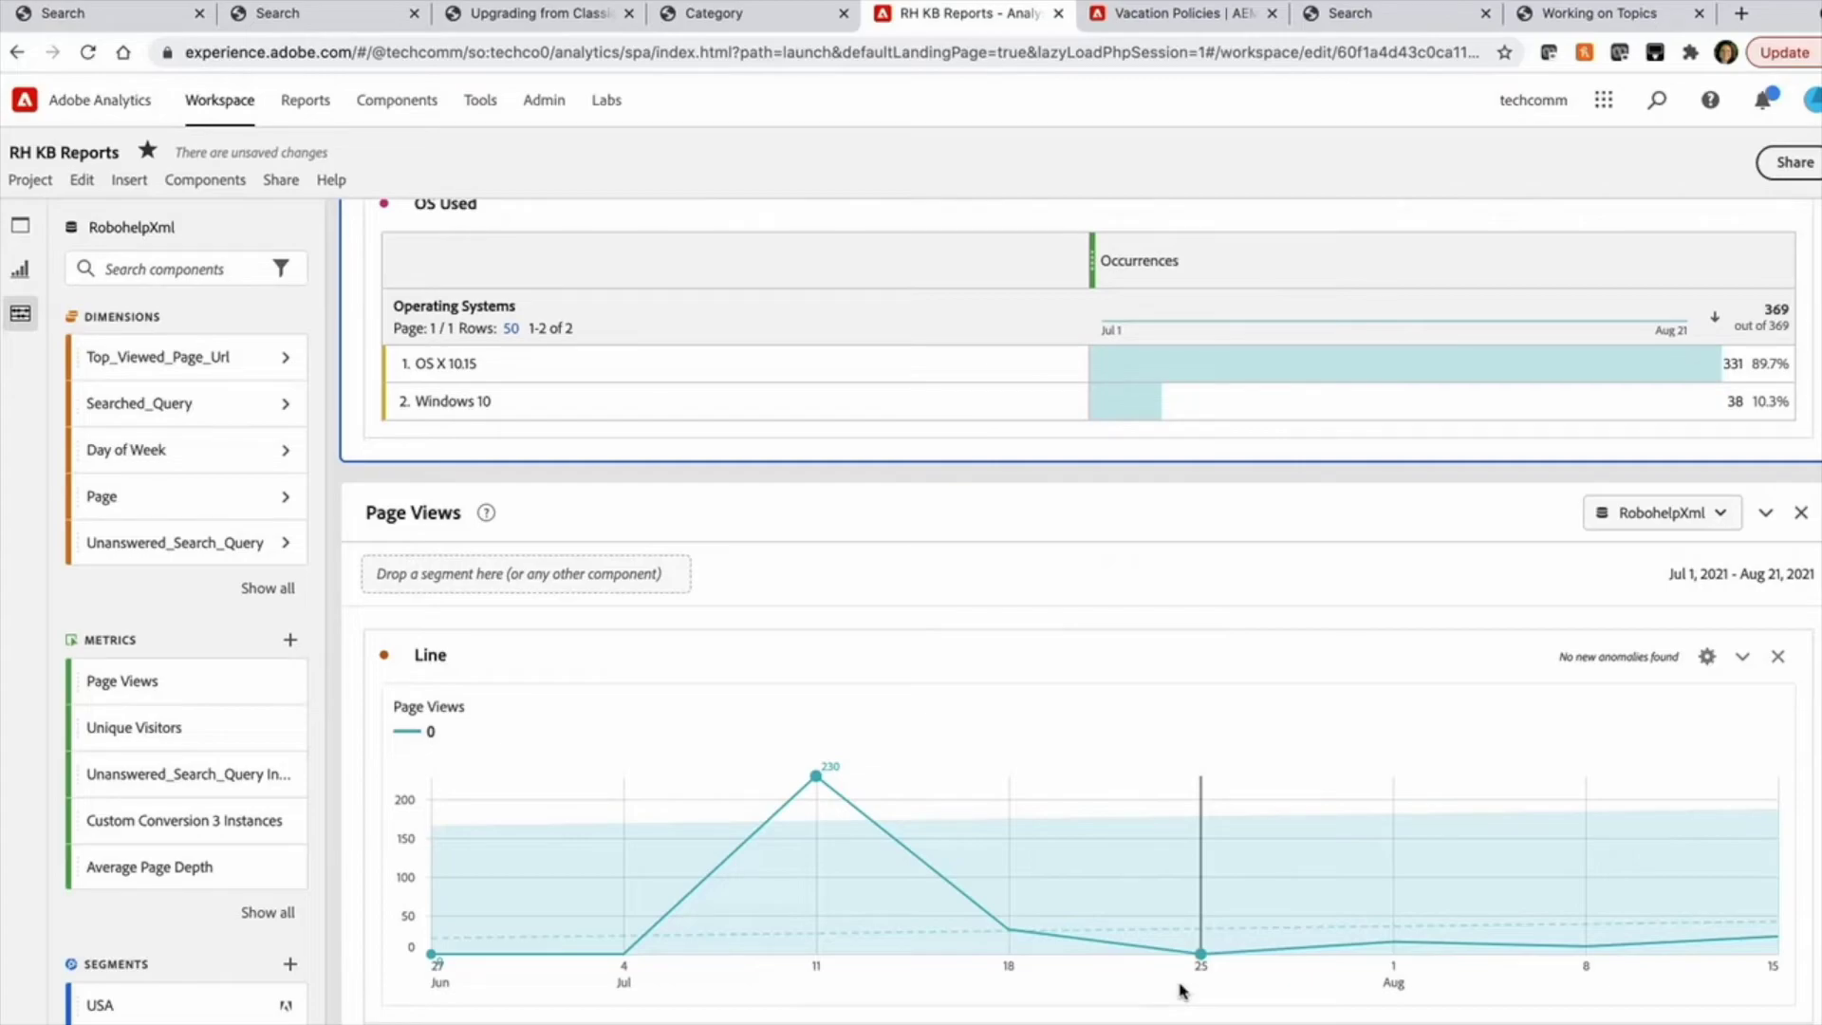
- Collapse the Page Views panel and go up to the Vacation Policies knowledge-base category page
click(1765, 513)
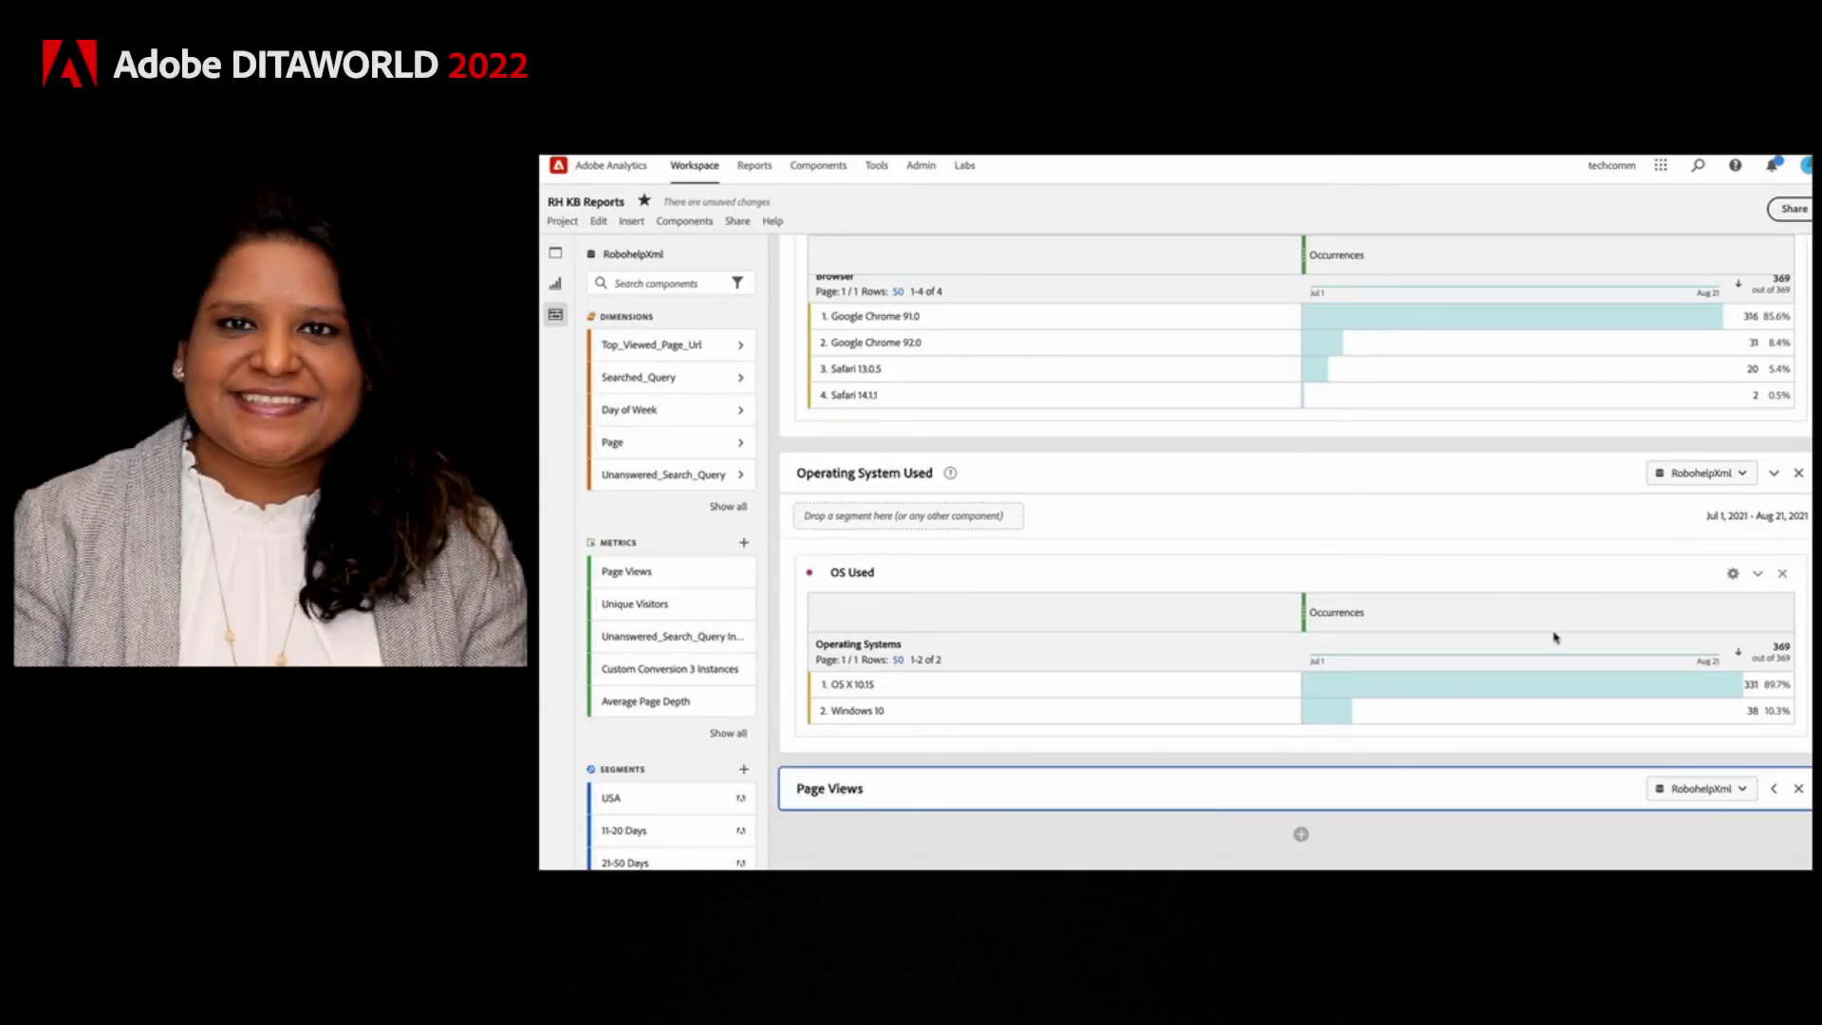
scroll(1554, 640, up, 1)
scroll(1554, 637, up, 6)
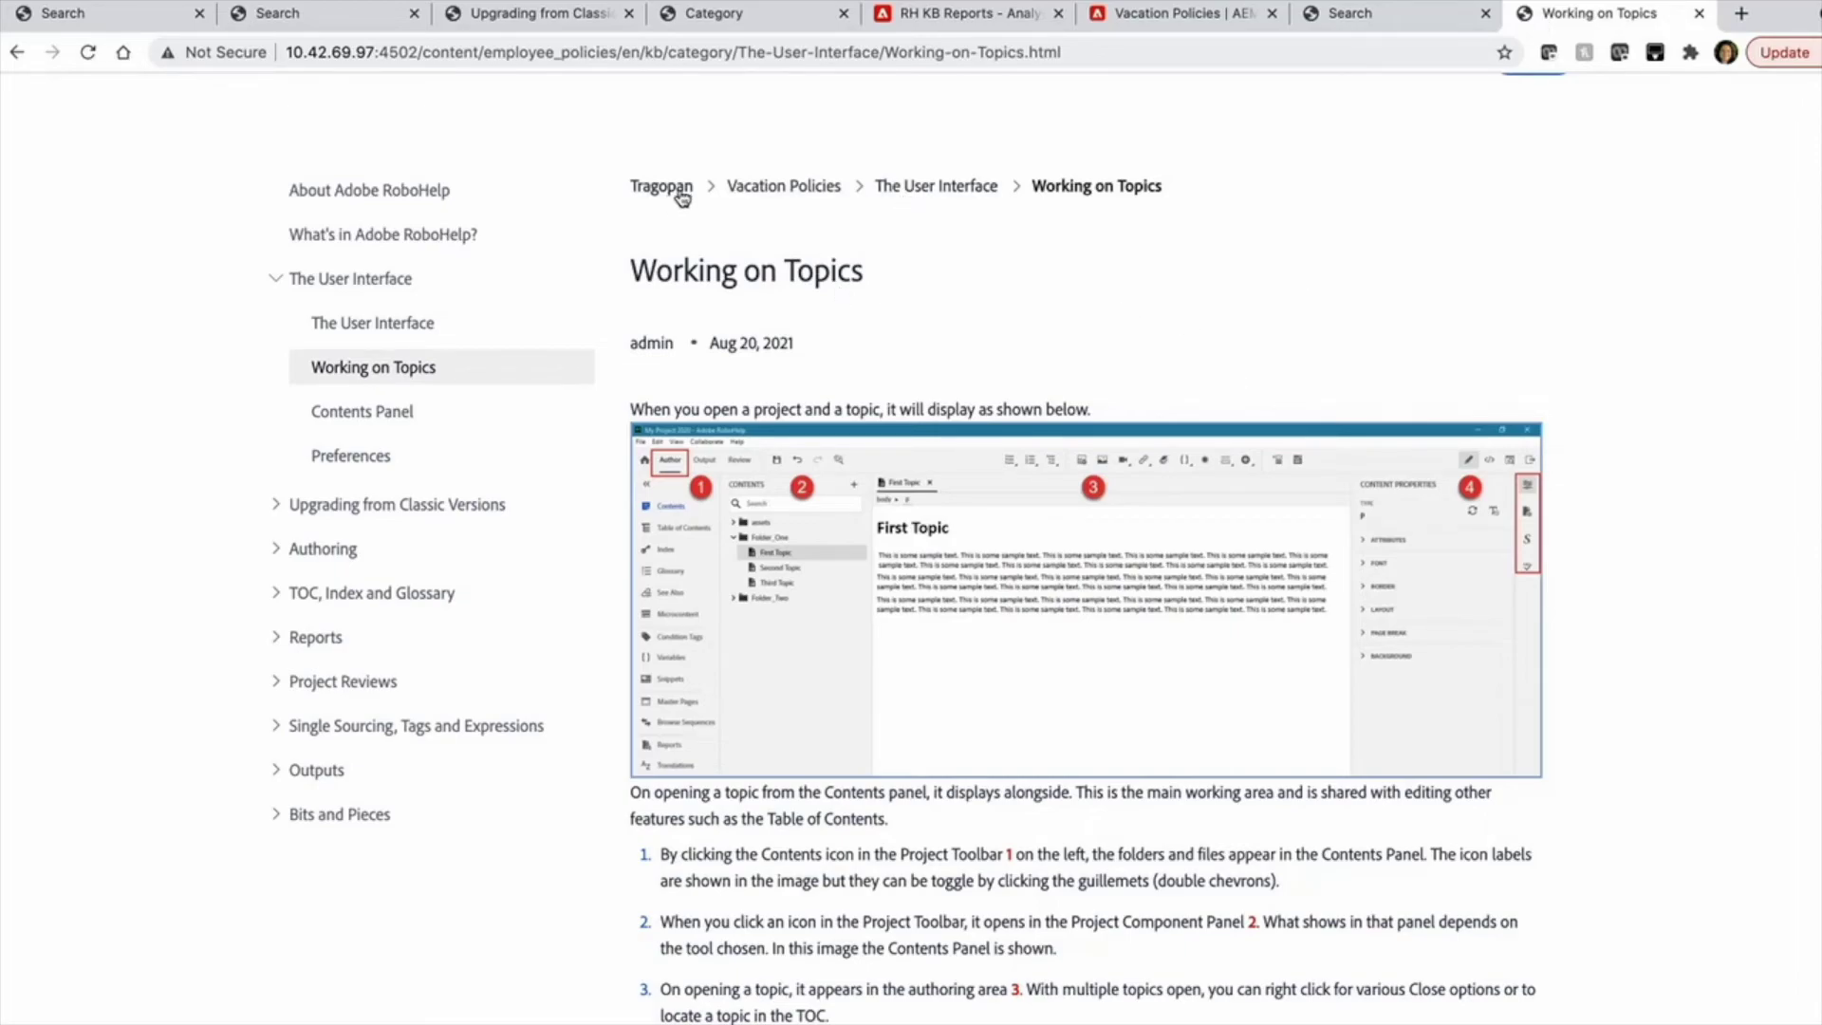
click(734, 197)
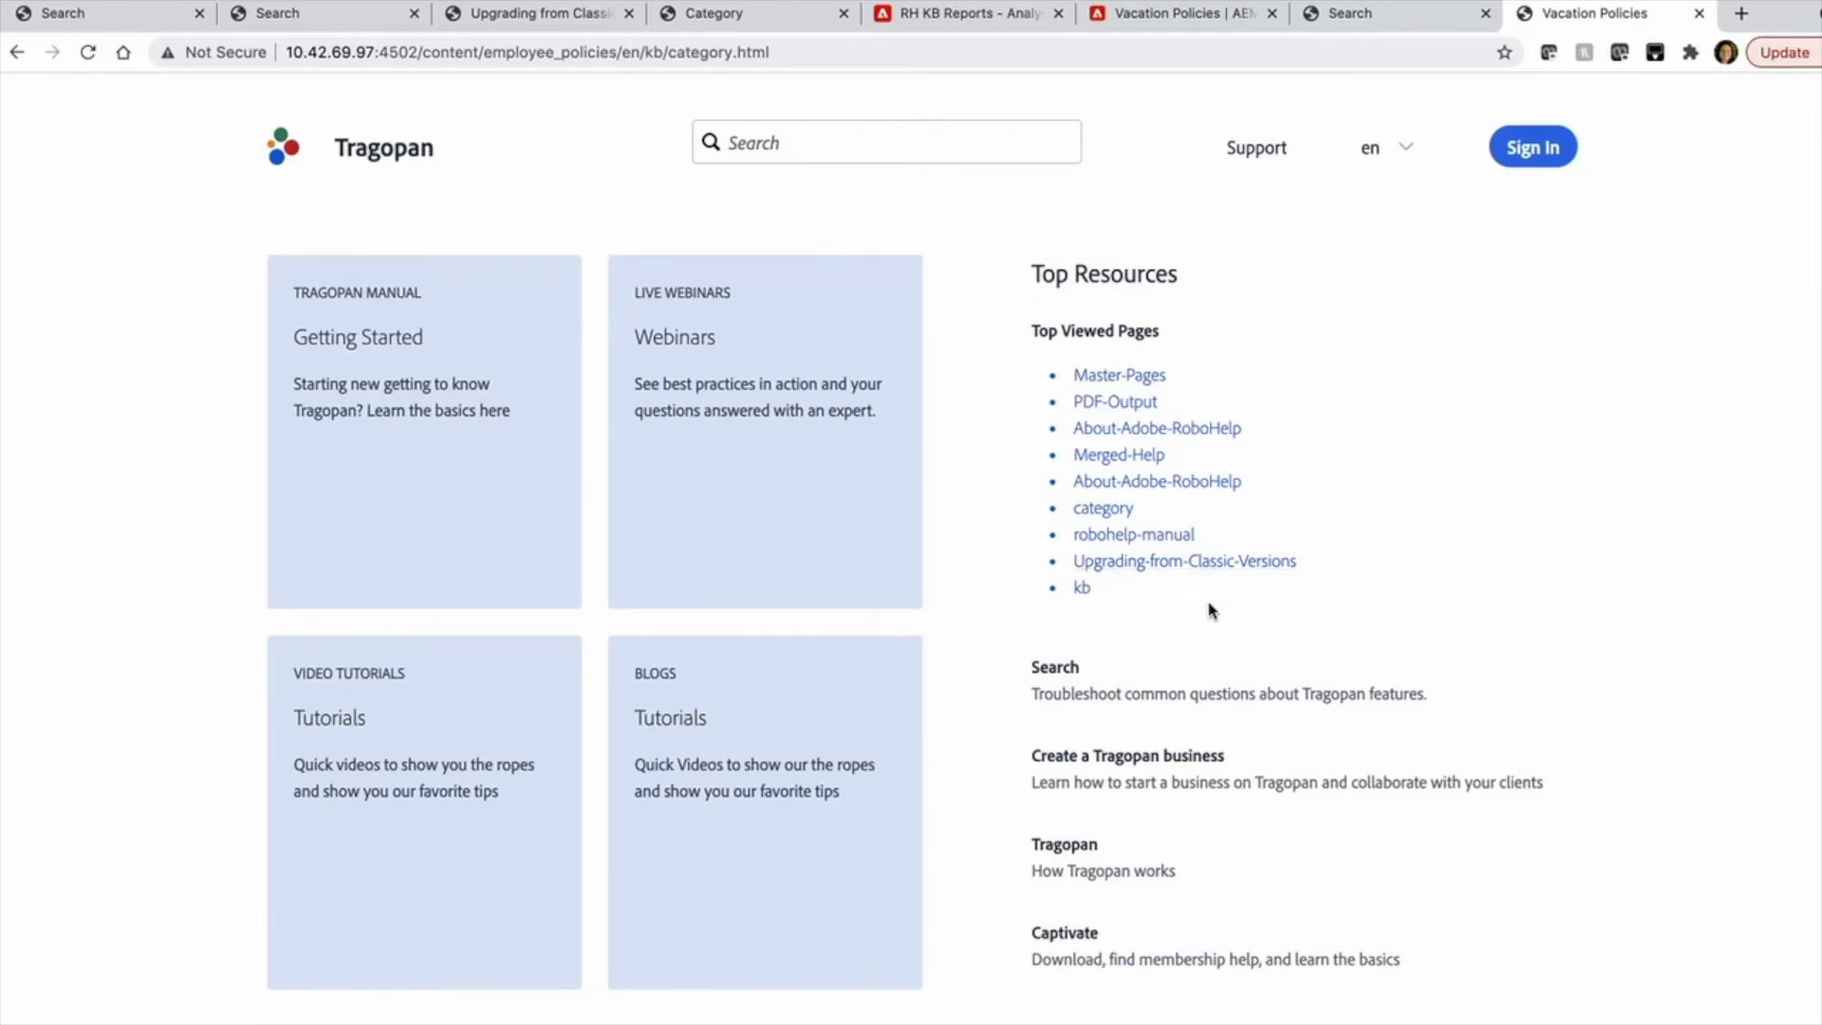
- Return to the RH KB Reports workspace in Adobe Analytics
click(972, 17)
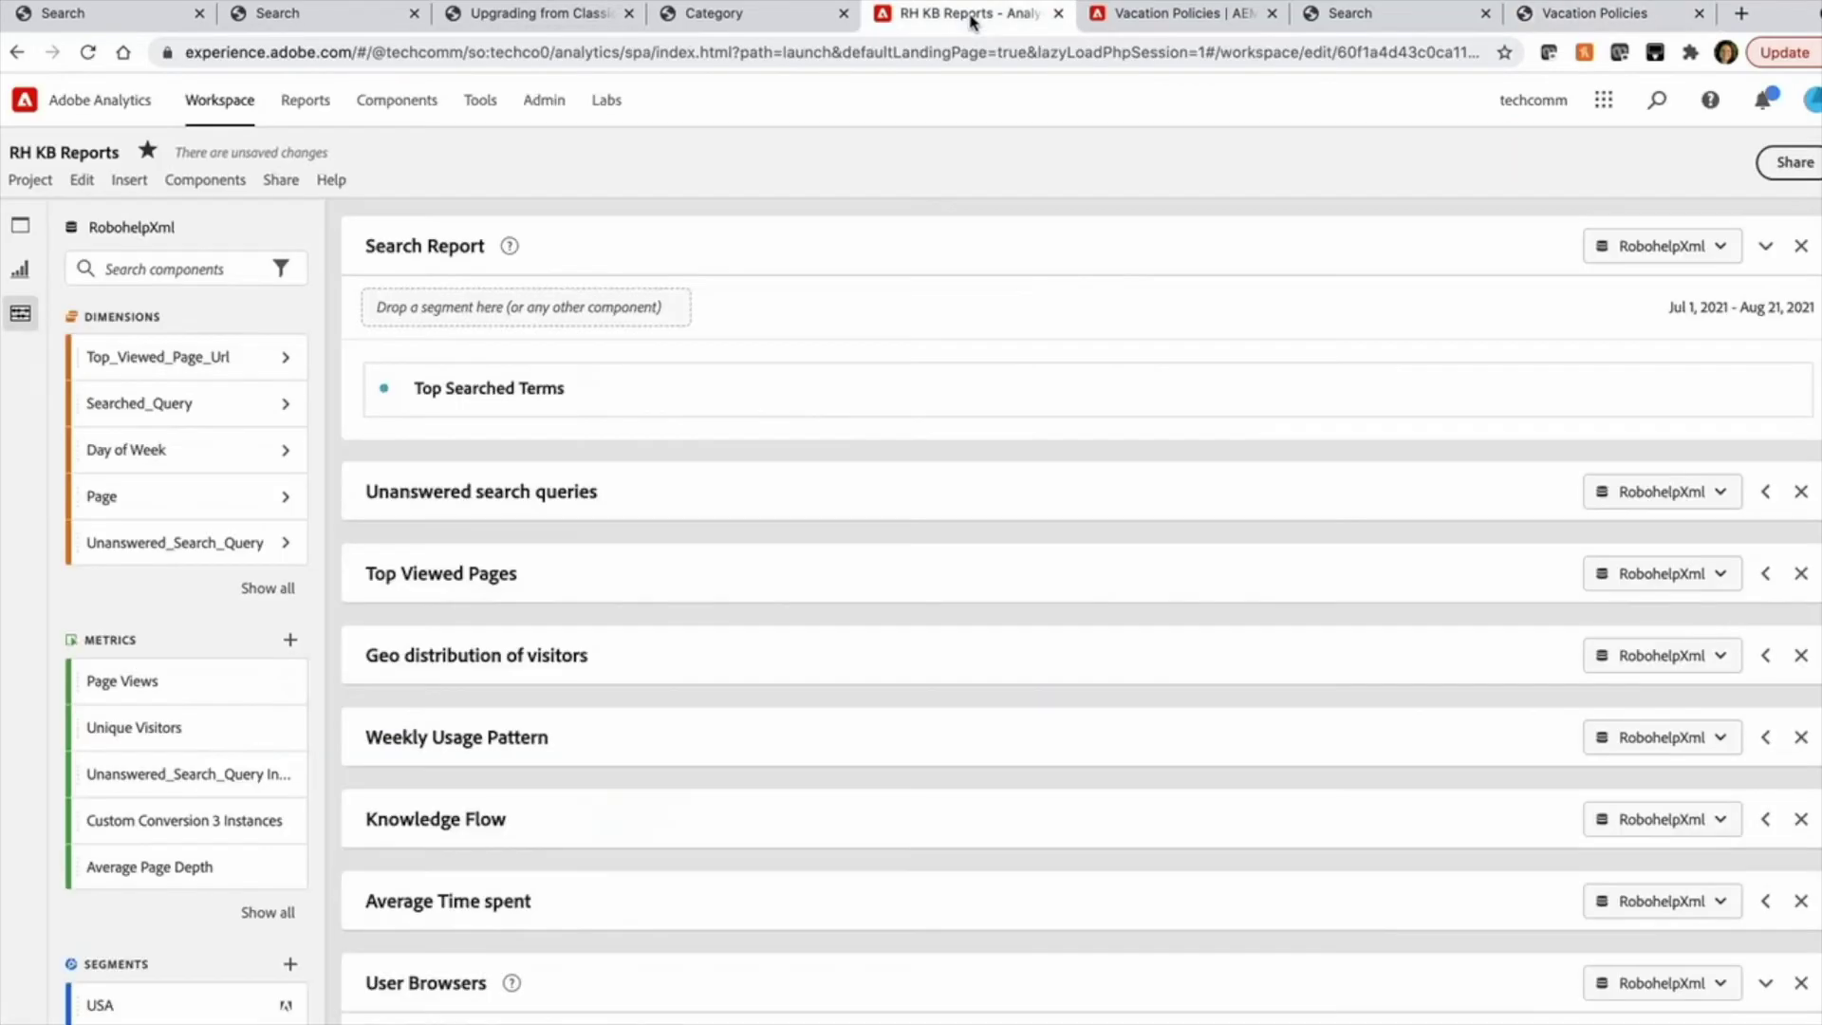
- Expand the Top Viewed Pages report and compare it with the category page's Top Viewed Pages list
click(694, 579)
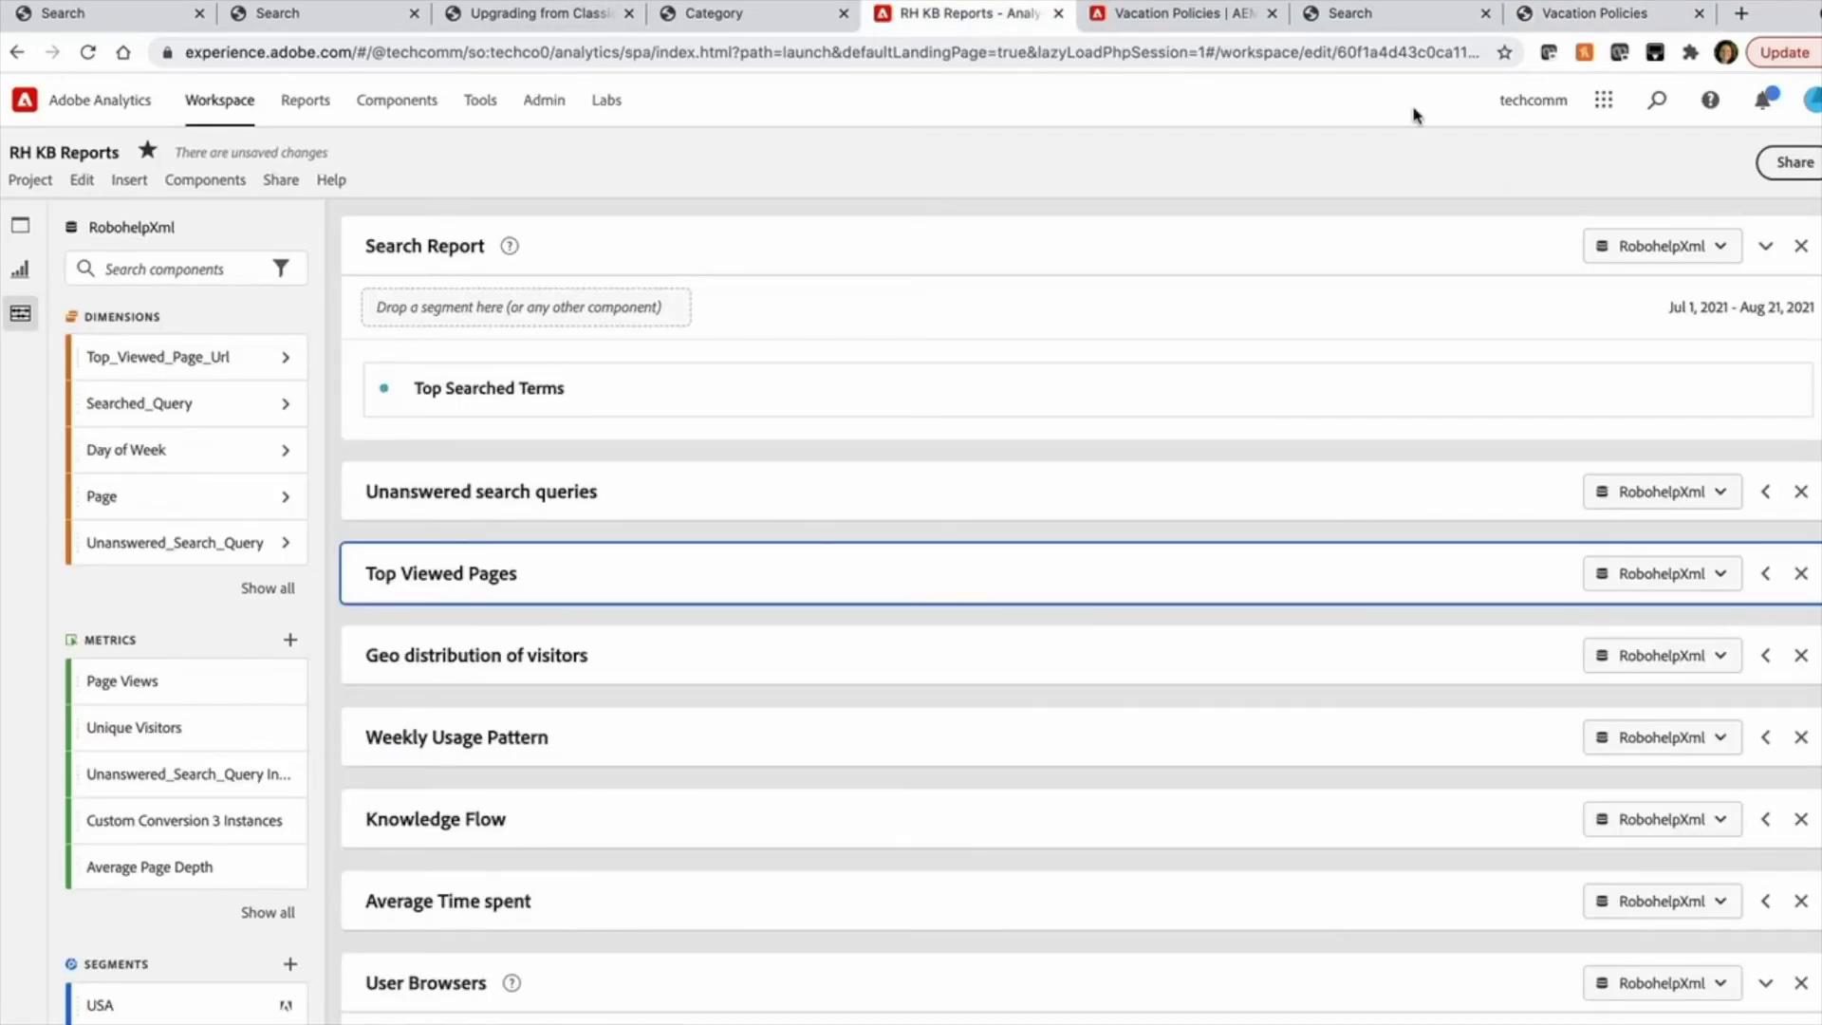
click(1766, 576)
click(1600, 16)
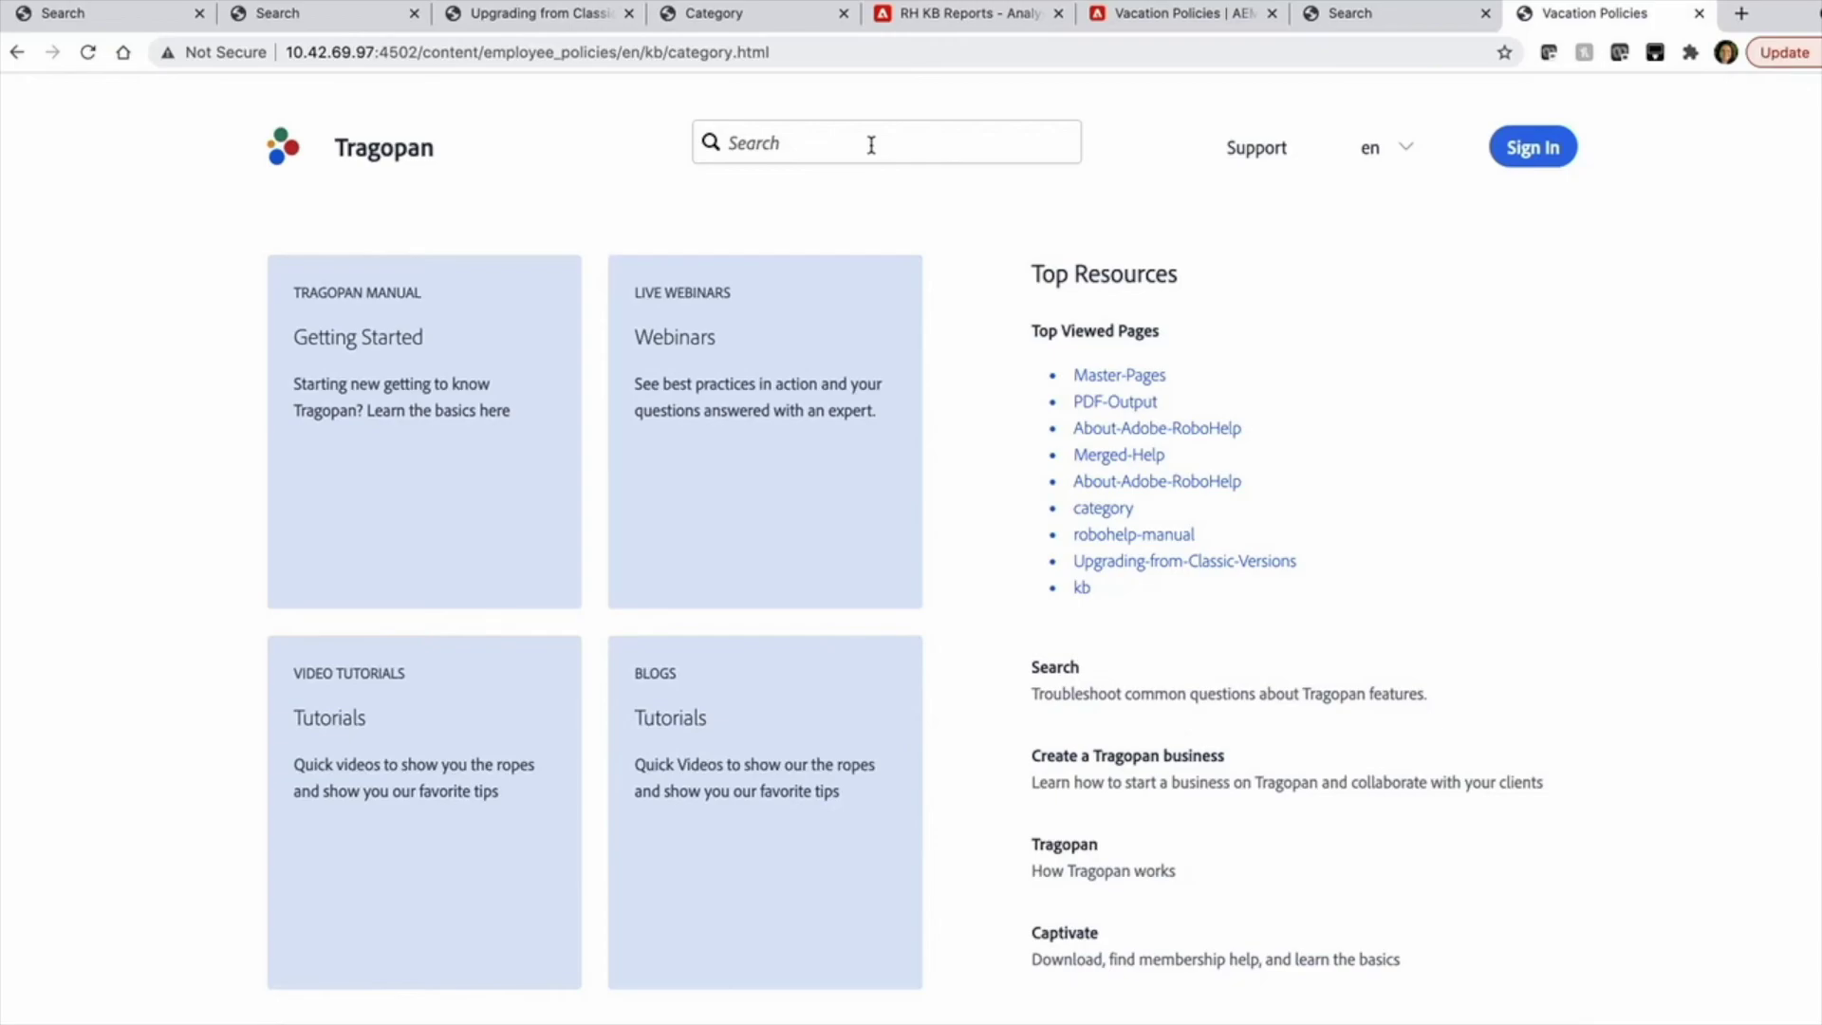
click(973, 13)
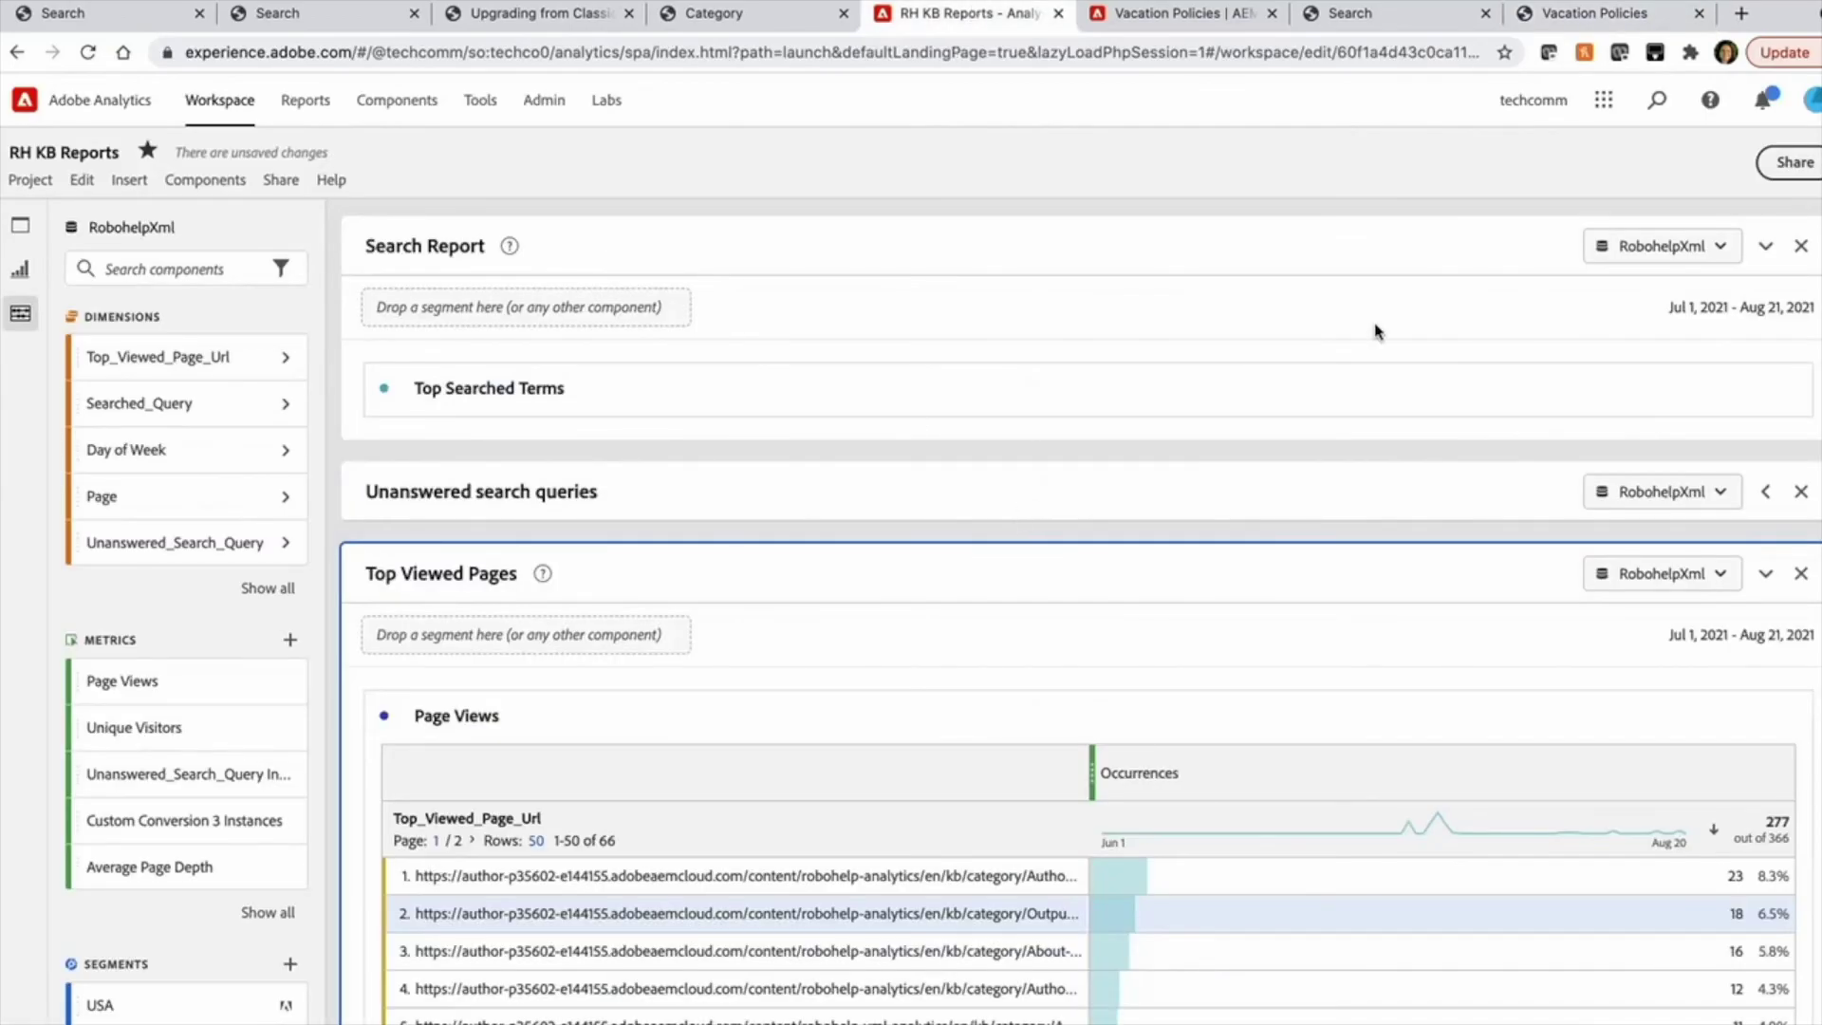
click(1595, 14)
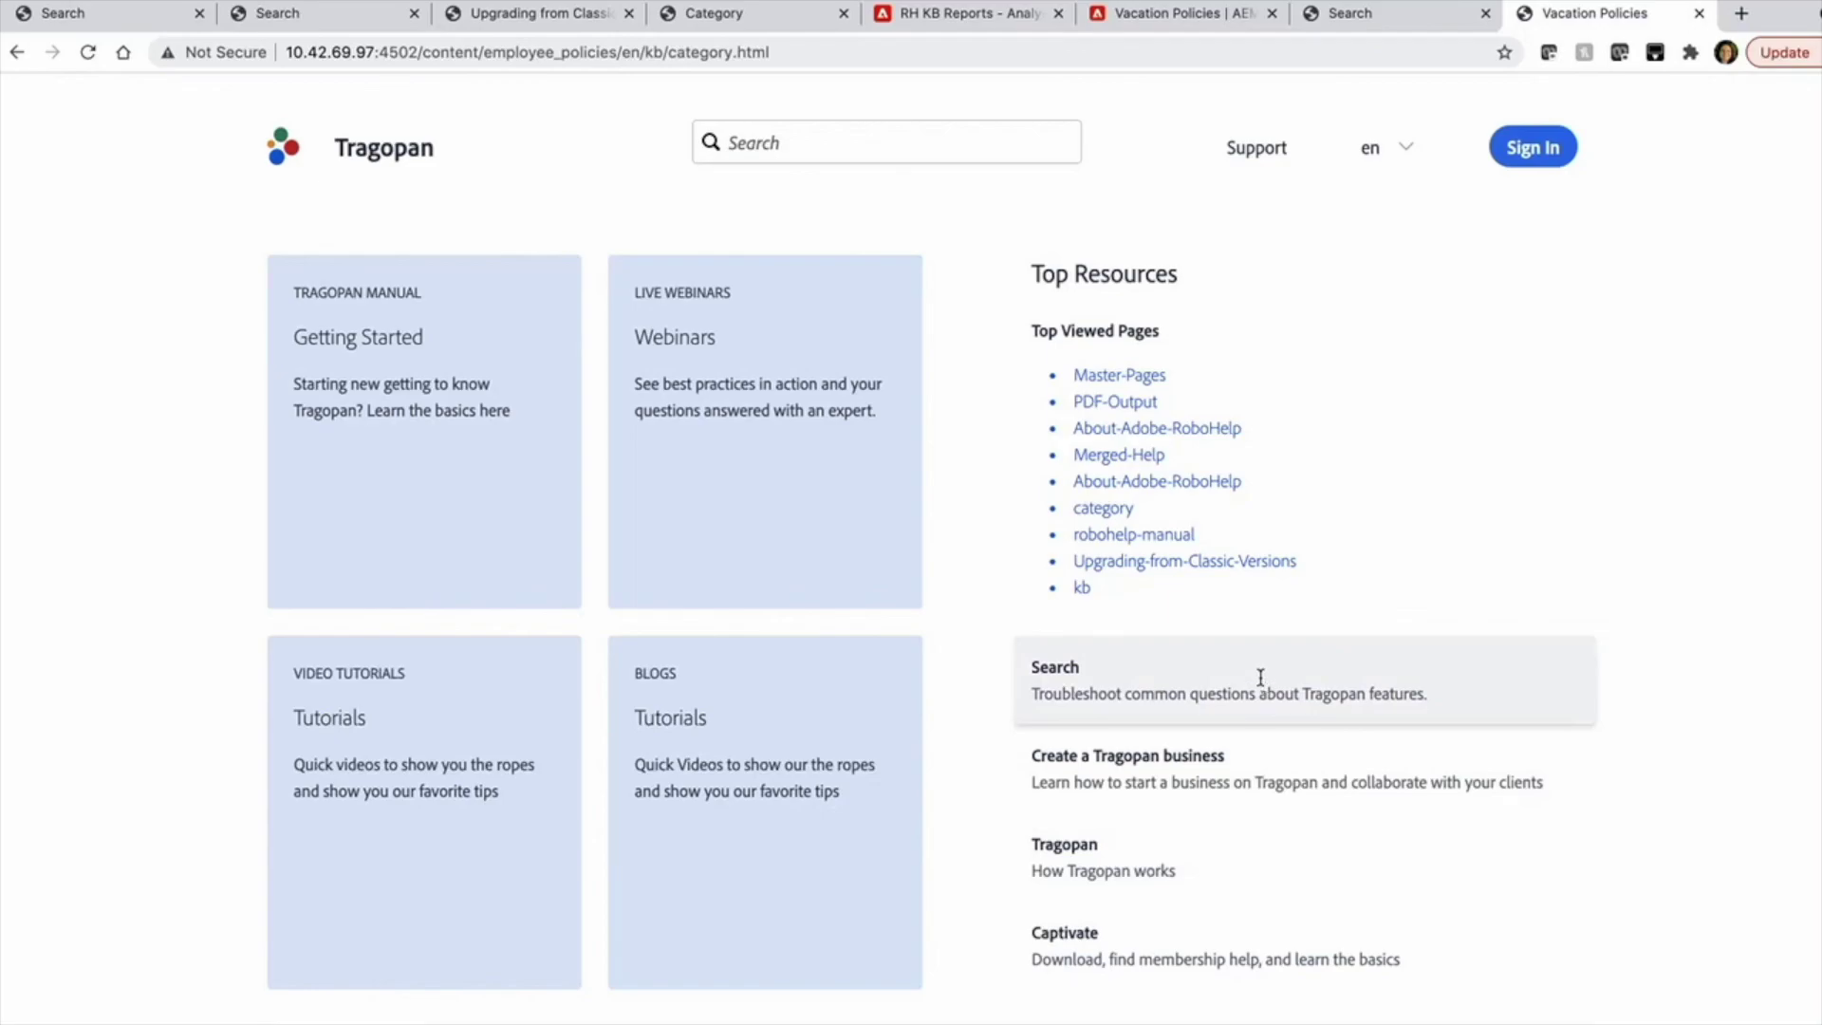
click(972, 19)
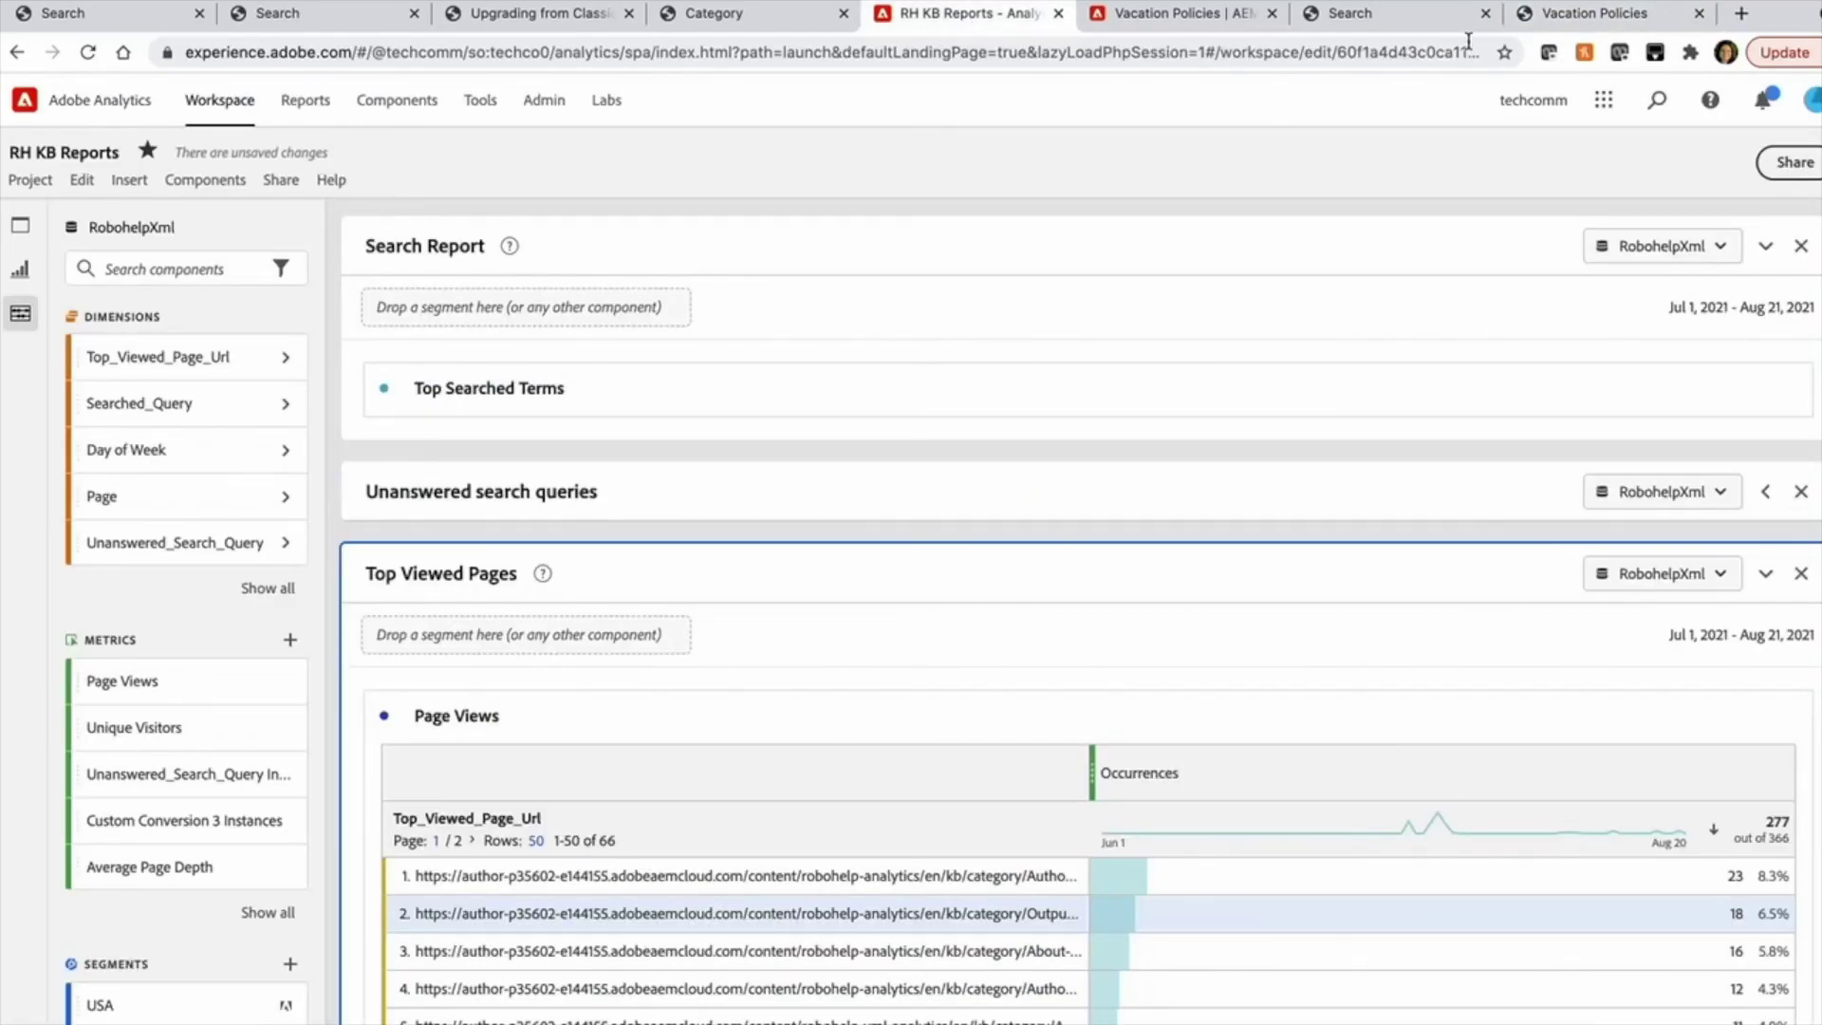
click(1595, 13)
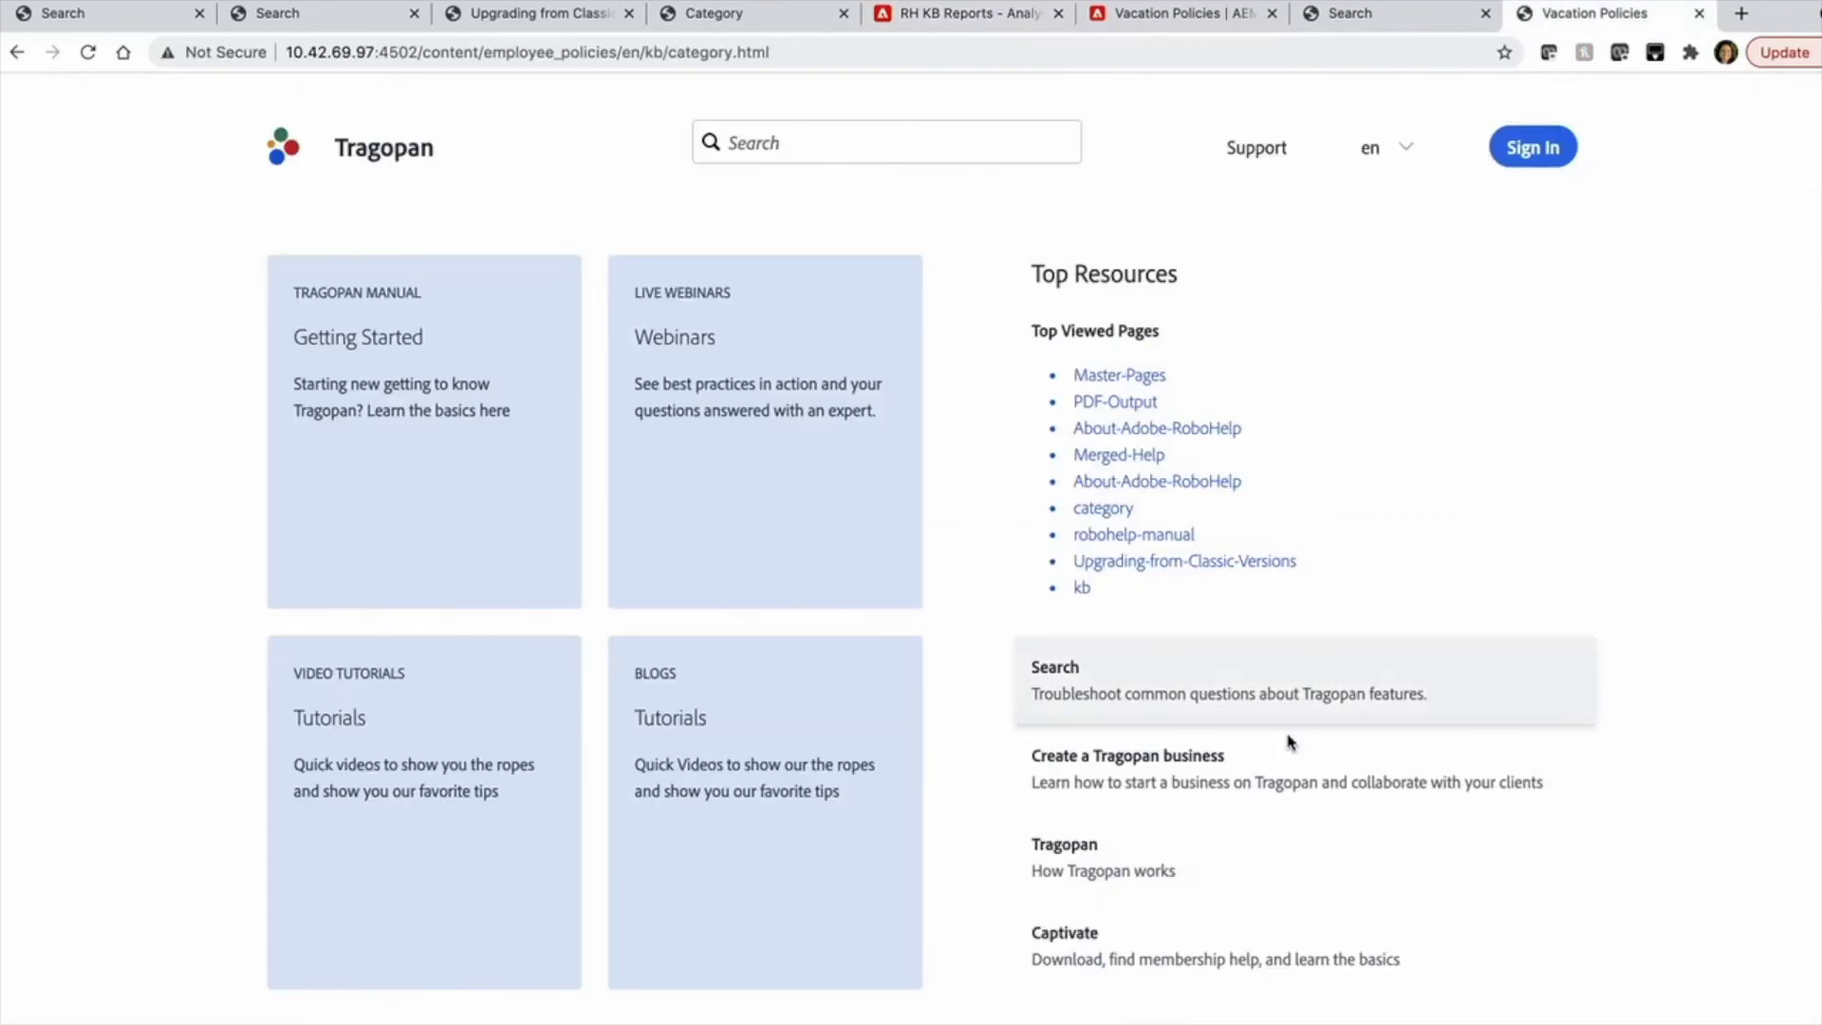